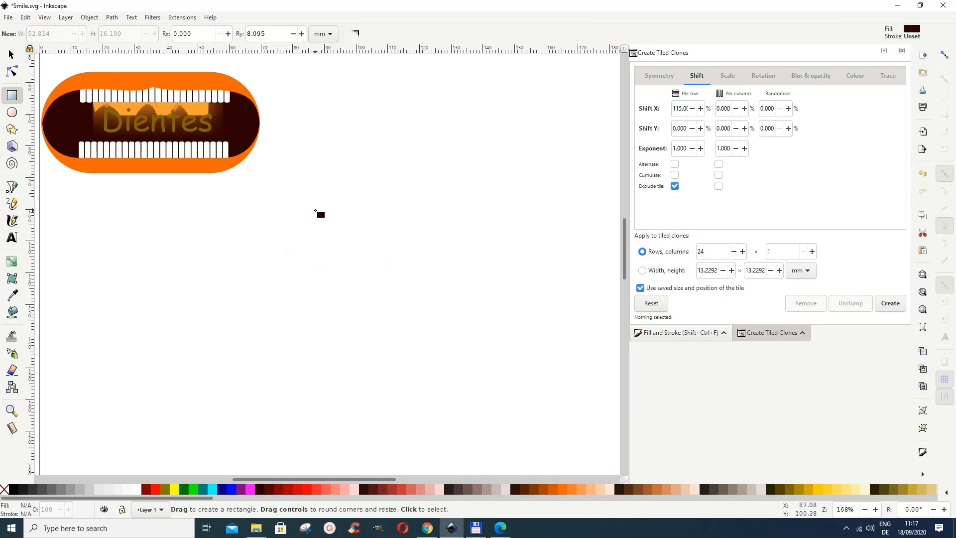
# Draw a dark rectangle about 58 by 27 mm beside the sample mouth and round its short sides fully into a capsule.
pyautogui.moveTo(305, 211); pyautogui.dragTo(488, 299)
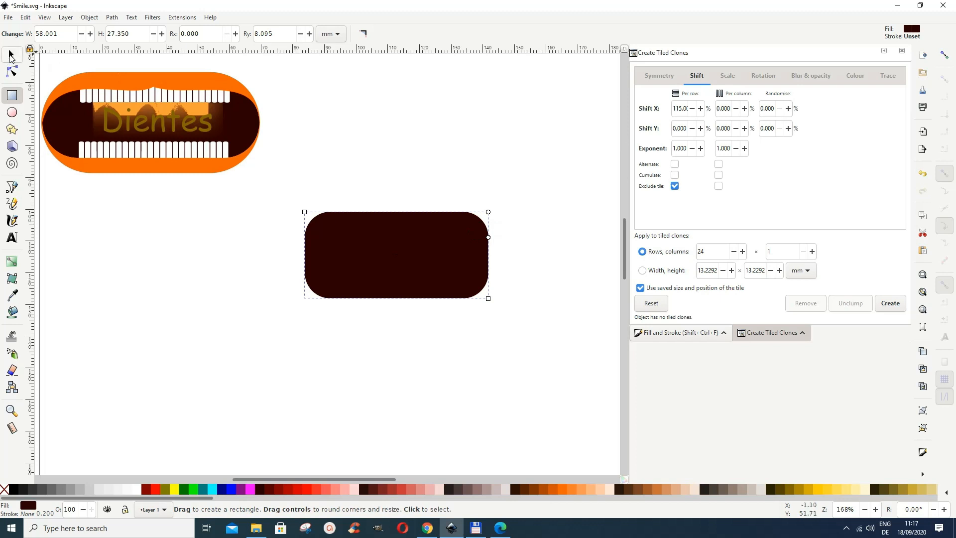
pyautogui.click(12, 53)
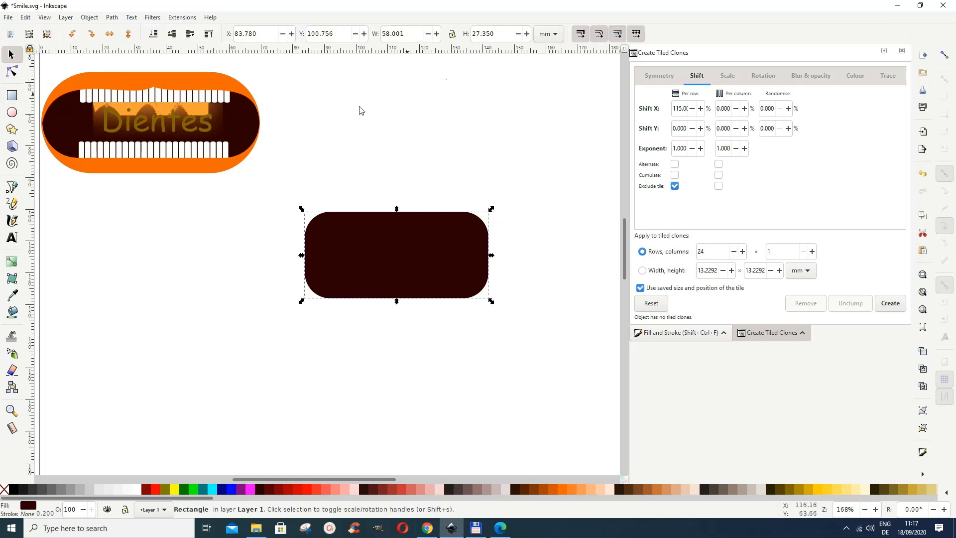
pyautogui.click(11, 95)
pyautogui.click(363, 33)
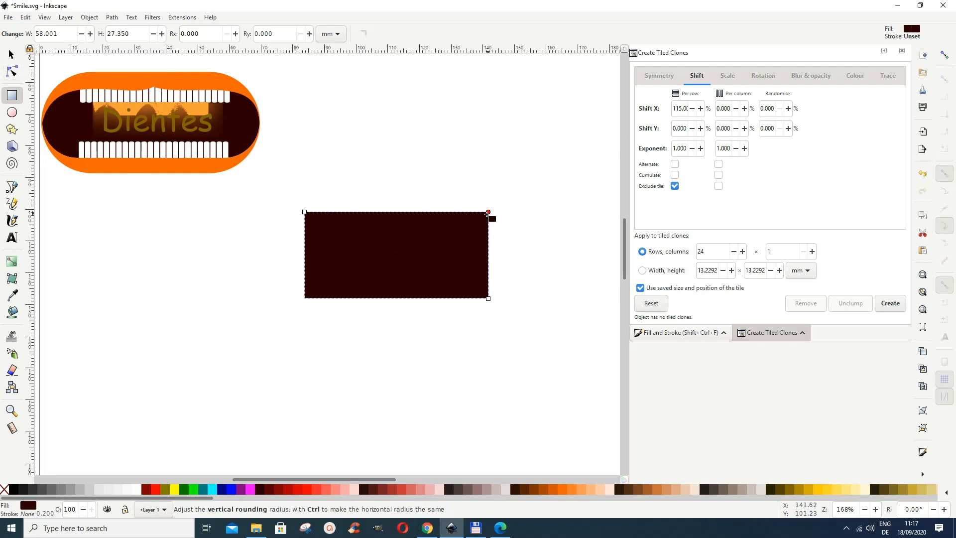
pyautogui.click(12, 71)
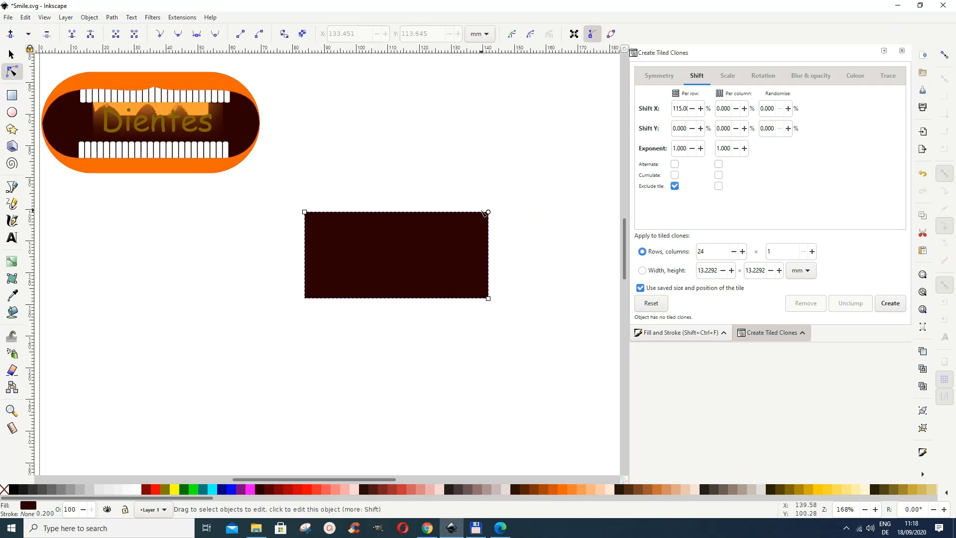
pyautogui.moveTo(489, 213); pyautogui.dragTo(474, 259)
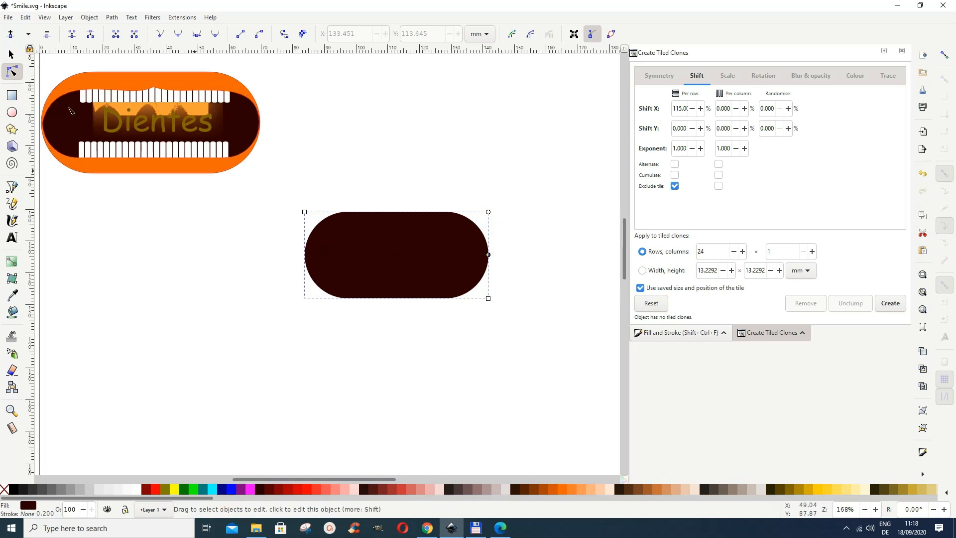
# Duplicate the dark capsule, fill the copy salmon red and reduce its height symmetrically about its centre to about 16.3 mm.
pyautogui.press('s')
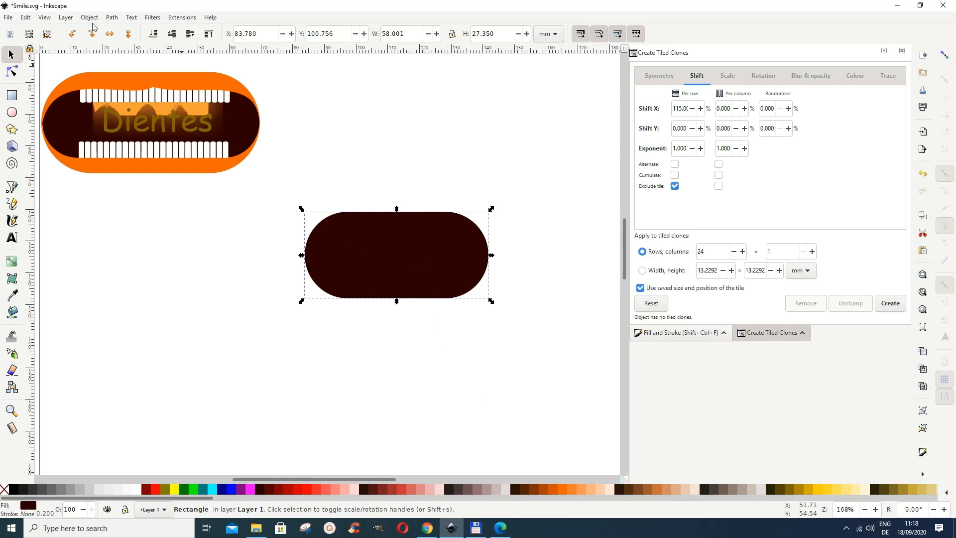
pyautogui.click(26, 17)
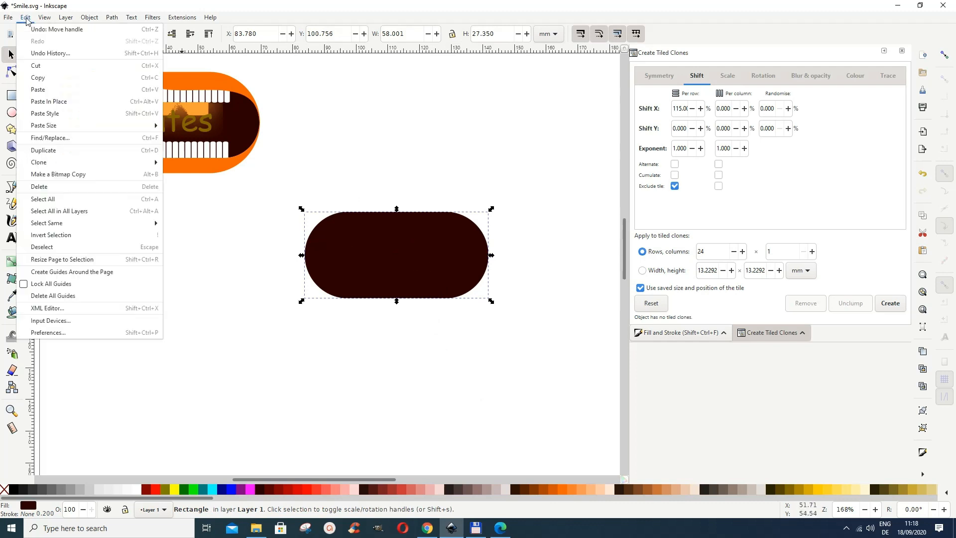
pyautogui.click(35, 152)
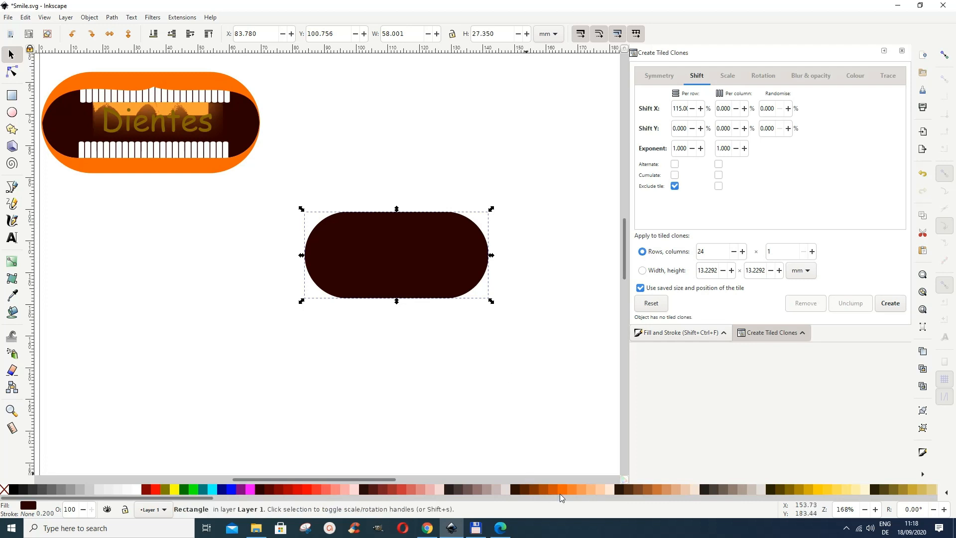
pyautogui.click(411, 489)
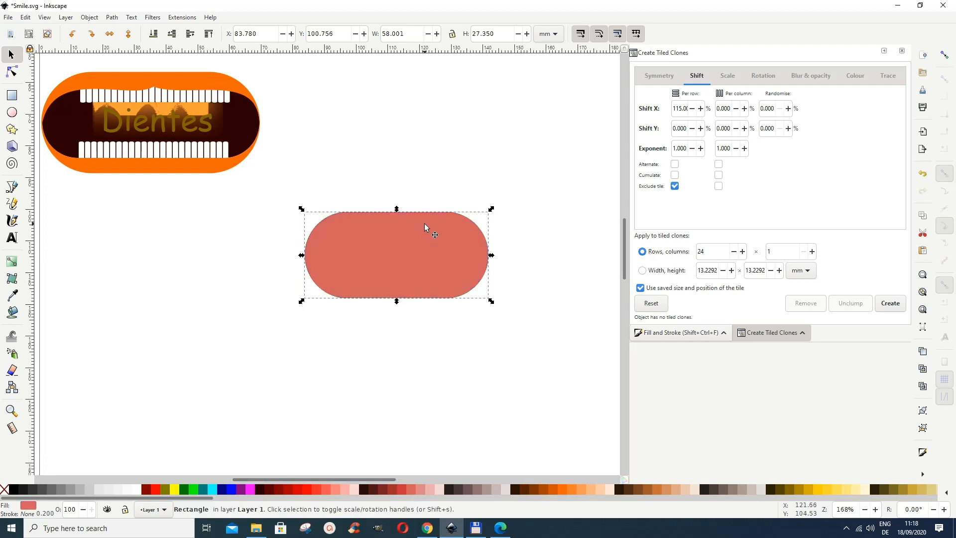
pyautogui.moveTo(396, 209); pyautogui.dragTo(398, 226)
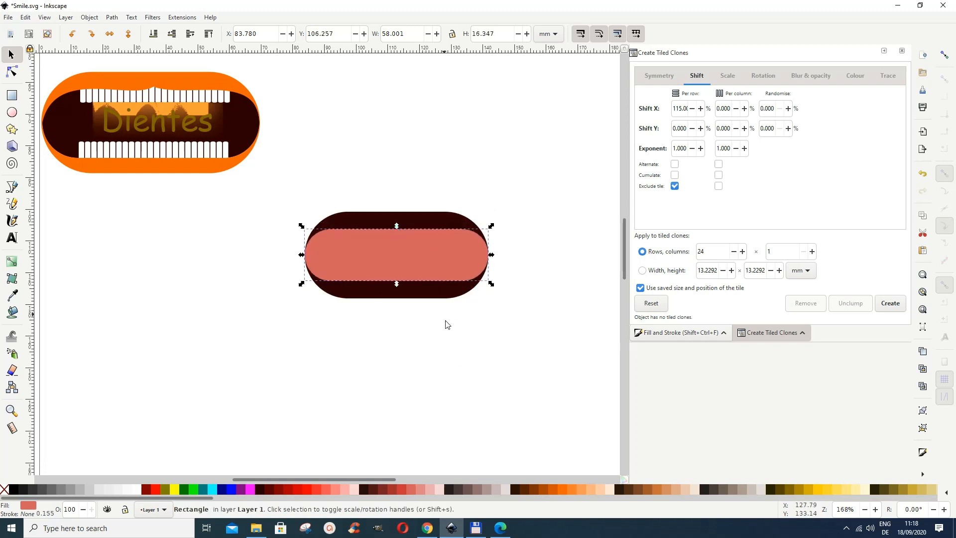
# Duplicate the salmon inner capsule and subtract the copy from the dark outer capsule with Difference.
pyautogui.rightClick(437, 257)
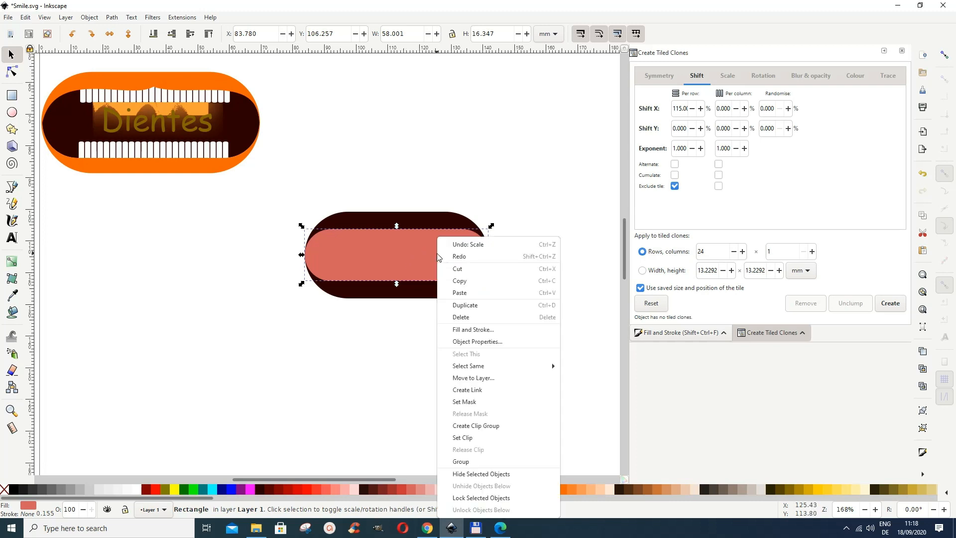
pyautogui.click(463, 306)
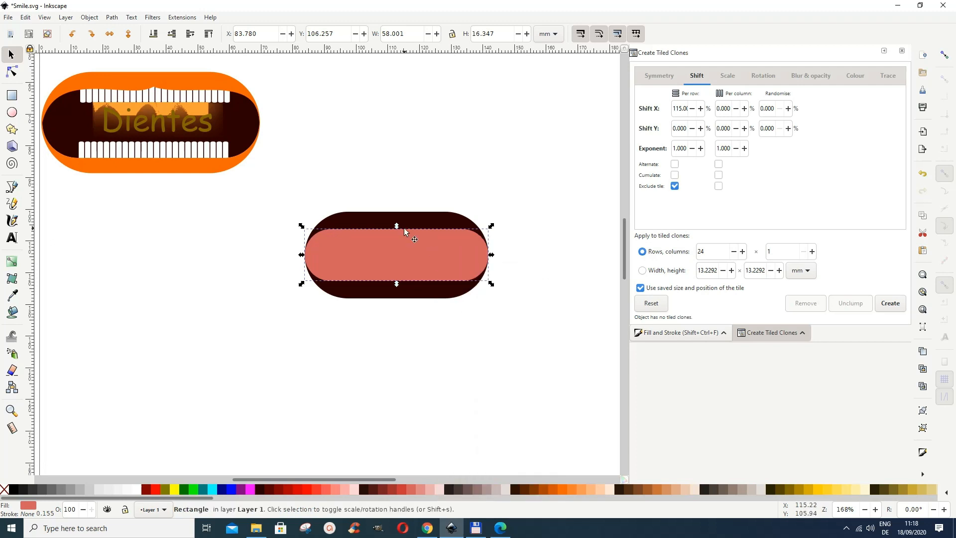
pyautogui.keyDown('shift'); pyautogui.click(426, 220); pyautogui.keyUp('shift')
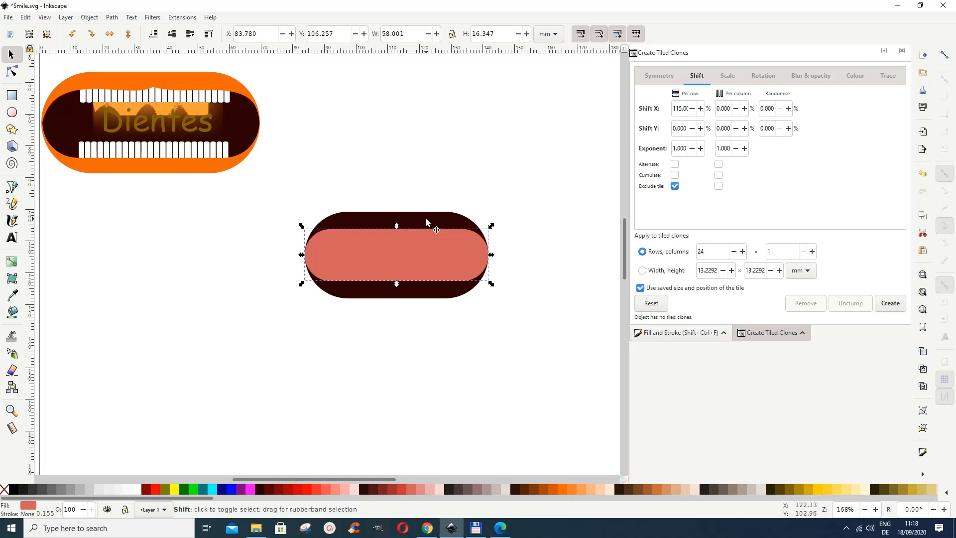
pyautogui.click(111, 18)
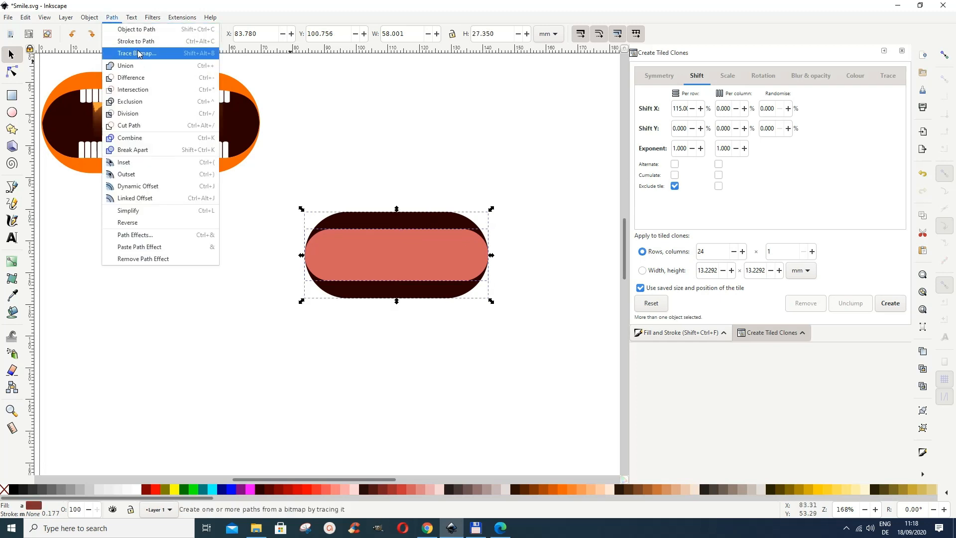
pyautogui.click(131, 78)
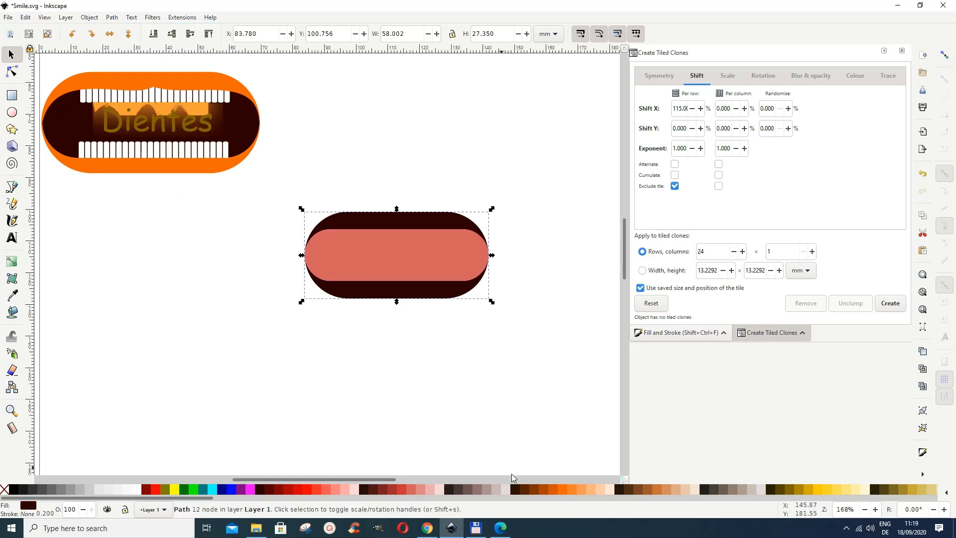
# Fill the outer lip shape with orange and the inner mouth shape with dark brown #2B0000.
pyautogui.click(561, 491)
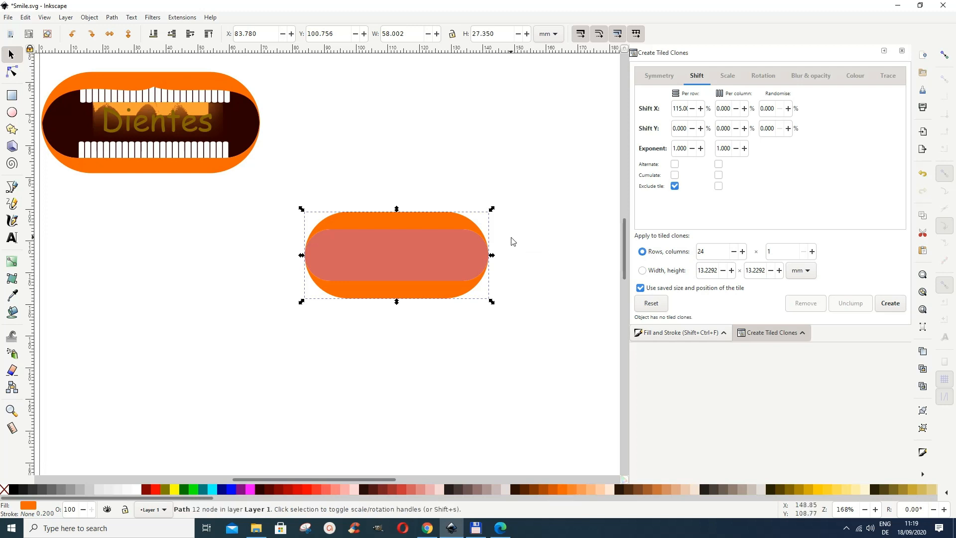
pyautogui.click(468, 256)
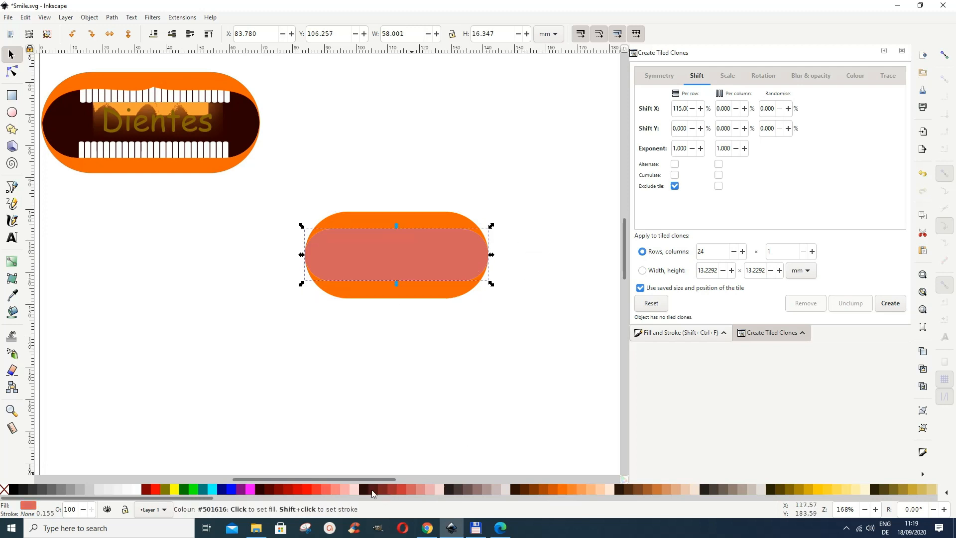
pyautogui.click(265, 491)
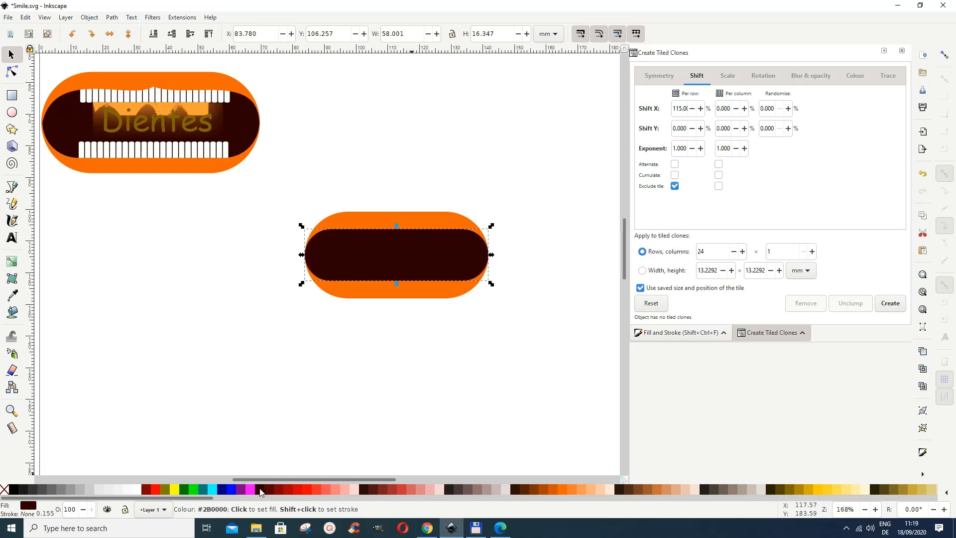
# Raise the orange lip shape to the top and insert a smooth node near the middle of the upper lip's inner edge.
pyautogui.click(422, 217)
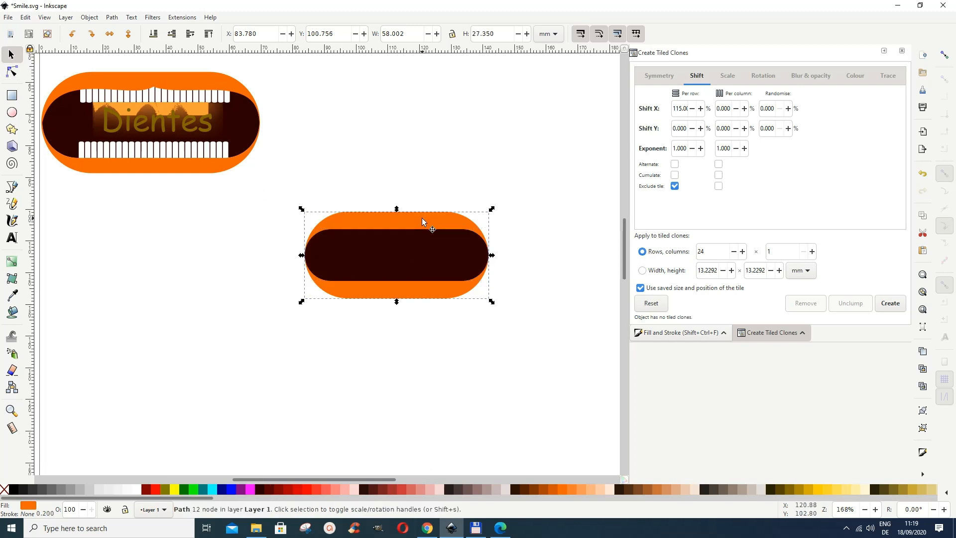
pyautogui.click(208, 34)
pyautogui.click(12, 72)
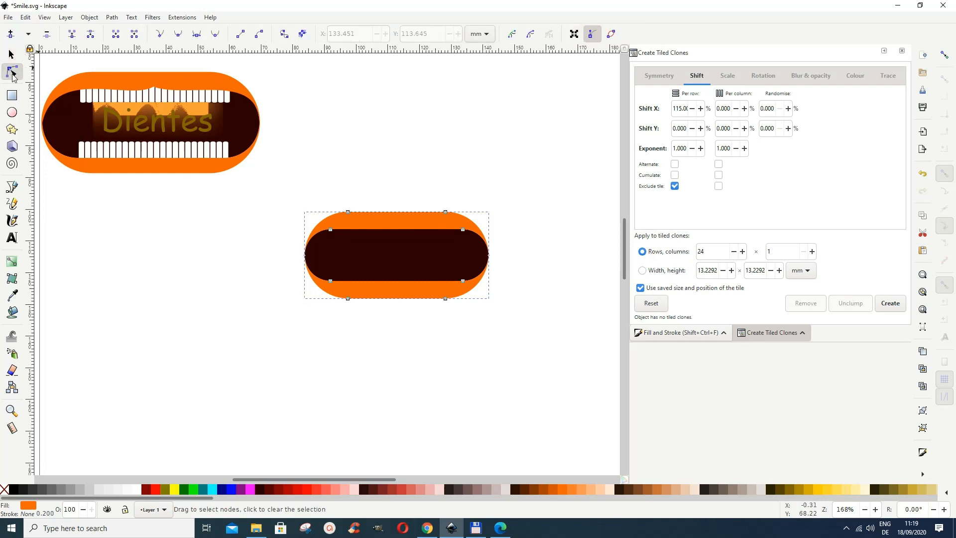
pyautogui.click(404, 231)
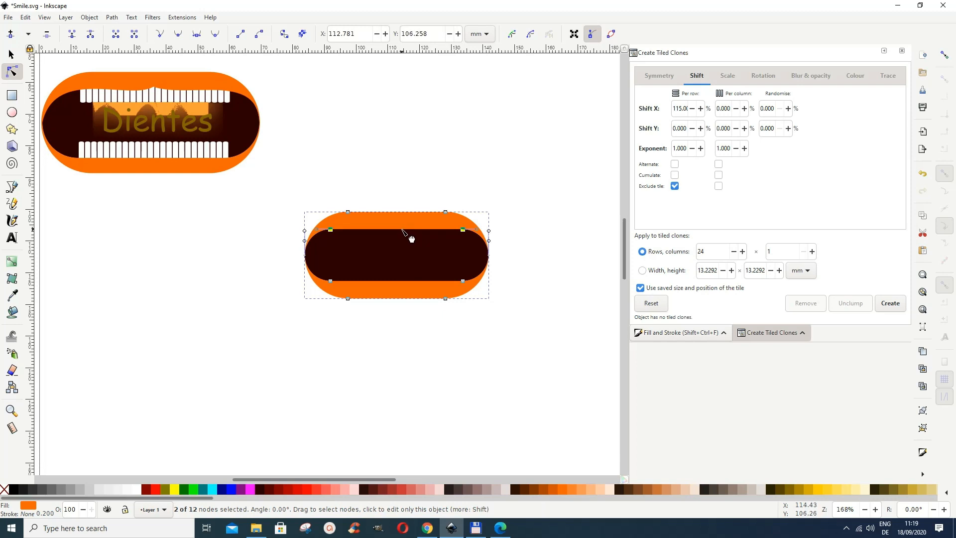
pyautogui.moveTo(400, 229); pyautogui.dragTo(401, 231)
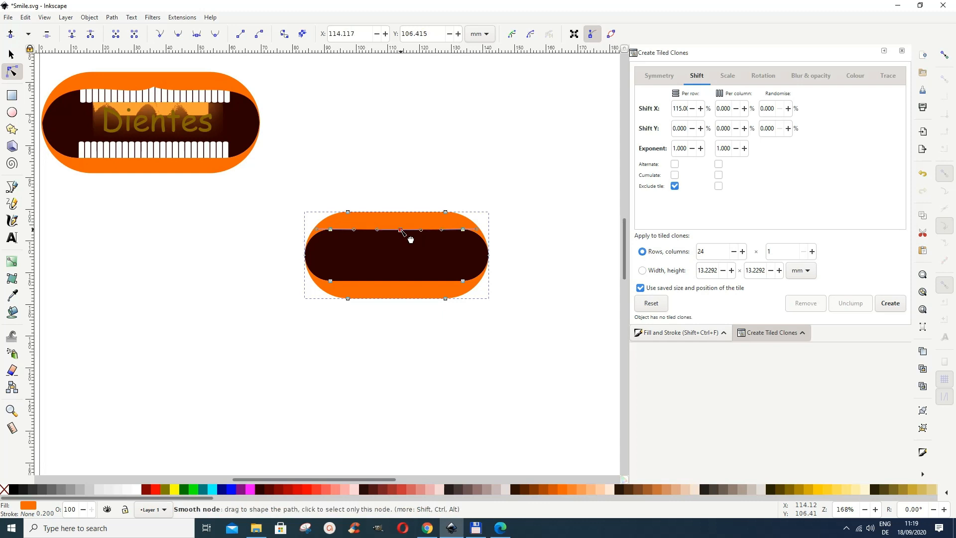
pyautogui.doubleClick(400, 231)
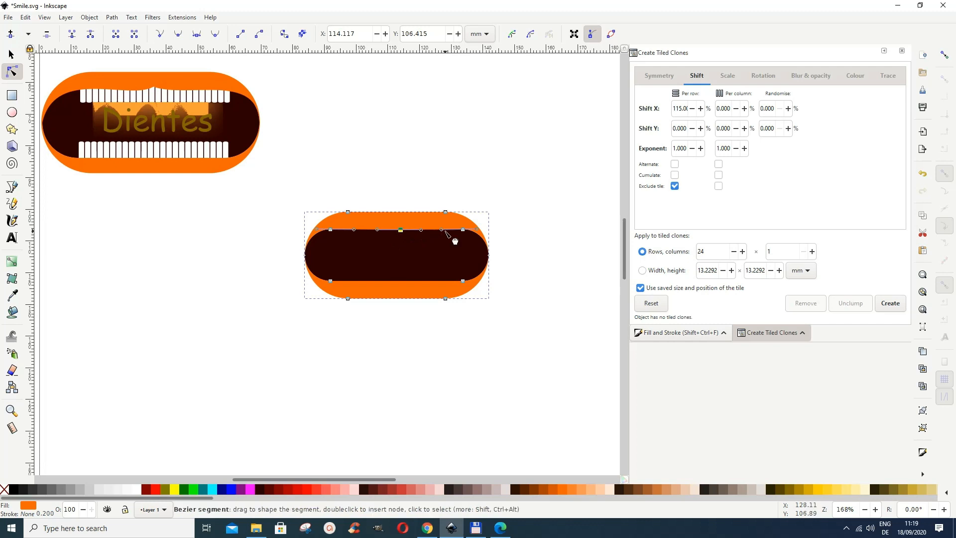
# Bend the upper lip's inner edge into a wavy contour, lowering its segments and end nodes on both sides of the middle node.
pyautogui.moveTo(446, 230); pyautogui.dragTo(439, 232)
pyautogui.moveTo(360, 229); pyautogui.dragTo(363, 233)
pyautogui.moveTo(438, 241); pyautogui.dragTo(440, 243)
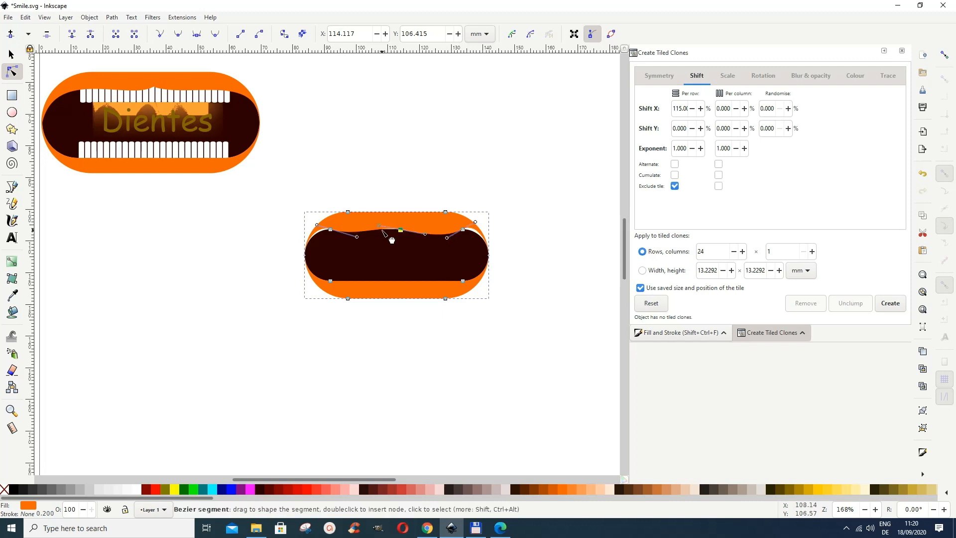
pyautogui.moveTo(374, 241); pyautogui.dragTo(376, 241)
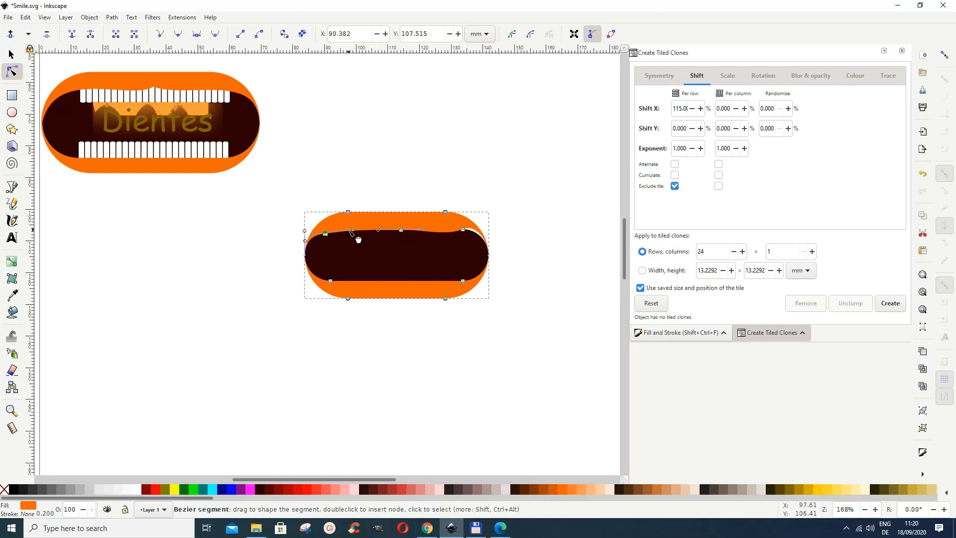
pyautogui.moveTo(348, 231); pyautogui.dragTo(349, 233)
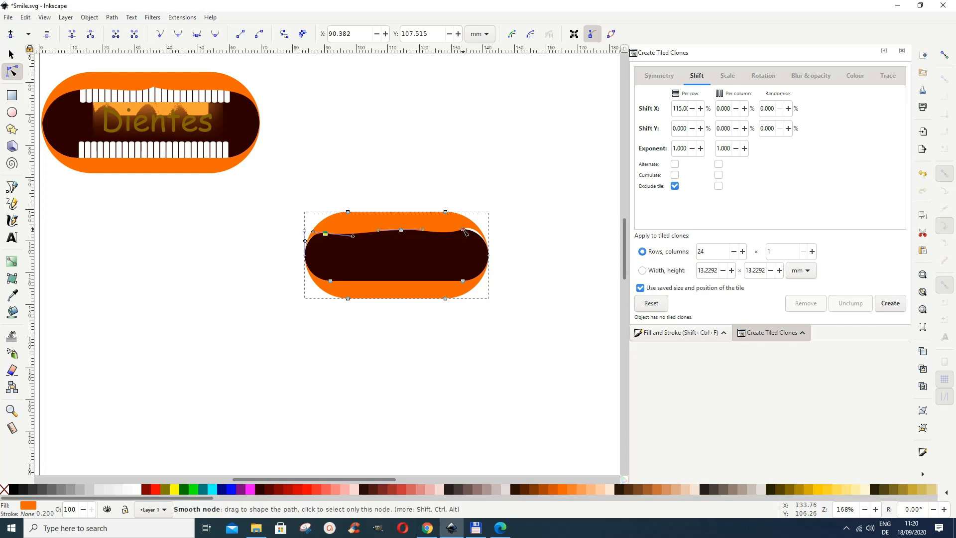
pyautogui.moveTo(468, 234); pyautogui.dragTo(467, 237)
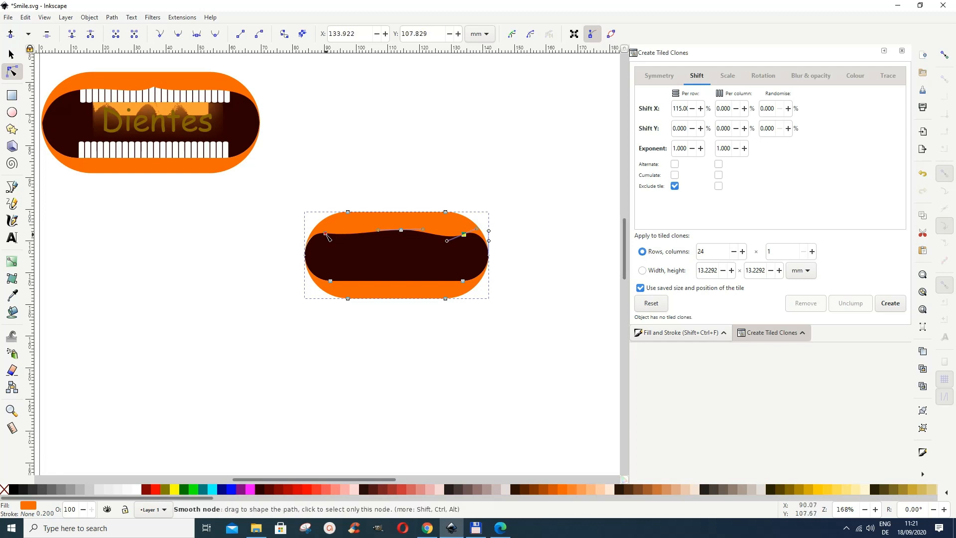
pyautogui.moveTo(327, 236); pyautogui.dragTo(329, 237)
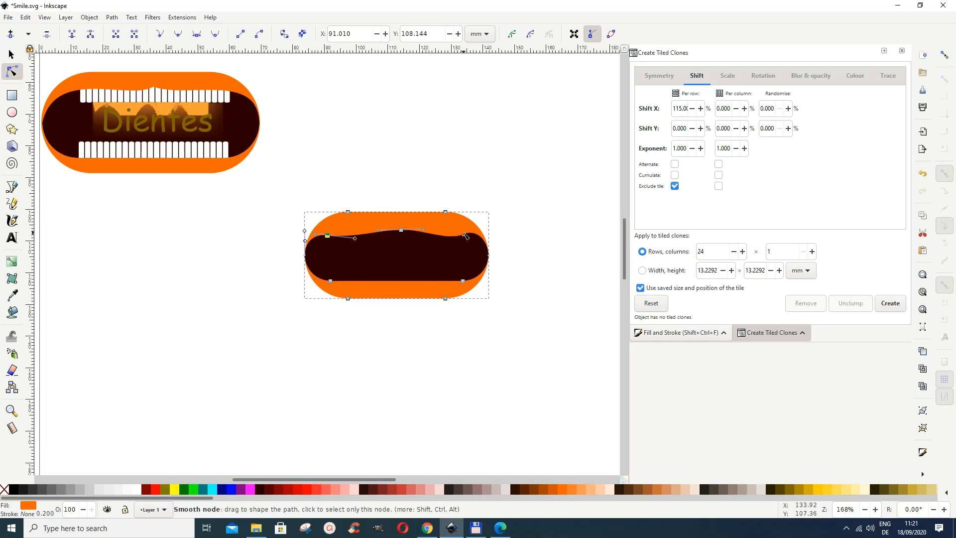
pyautogui.press('Escape')
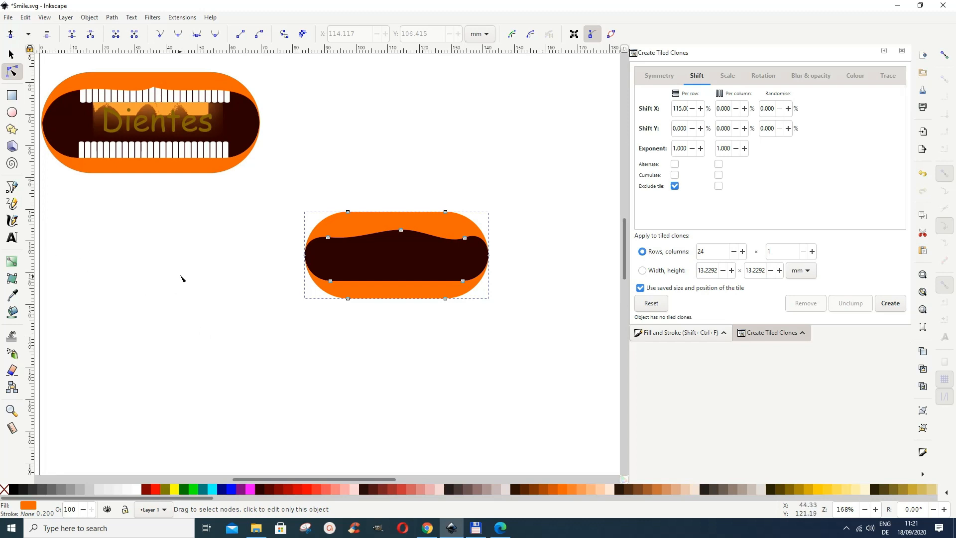
# Draw a narrow rounded tooth rectangle about 1.6 by 8 mm on the empty canvas below the mouths.
pyautogui.click(11, 100)
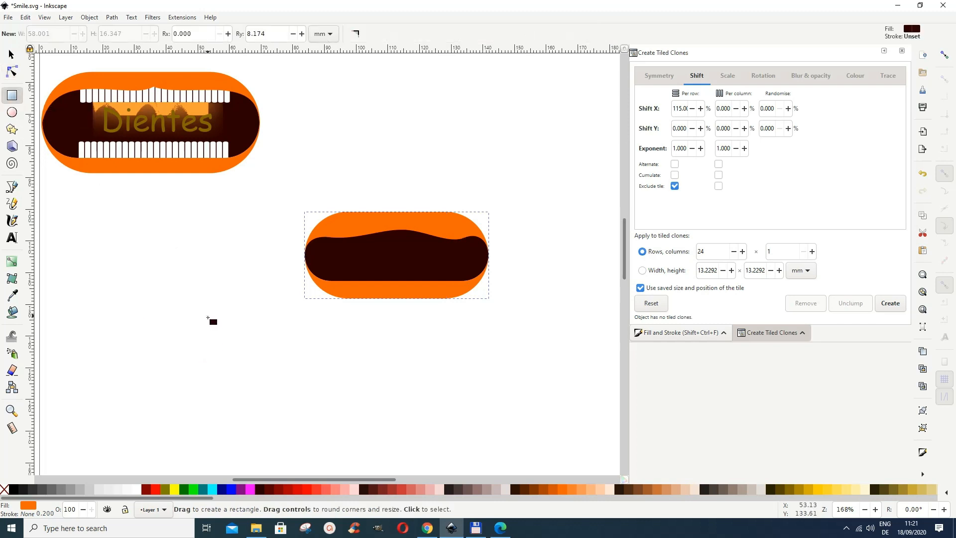
pyautogui.moveTo(208, 317); pyautogui.dragTo(214, 345)
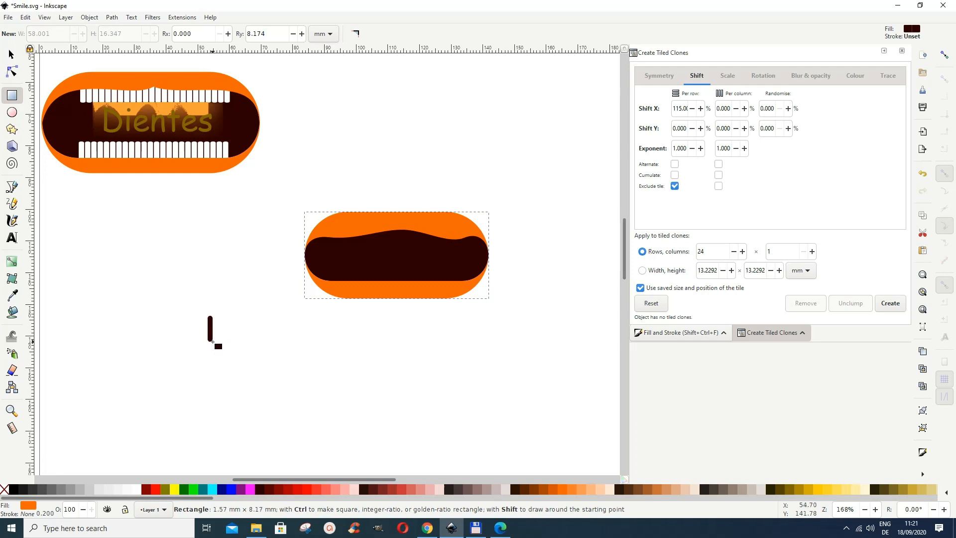
pyautogui.moveTo(212, 341); pyautogui.dragTo(212, 341)
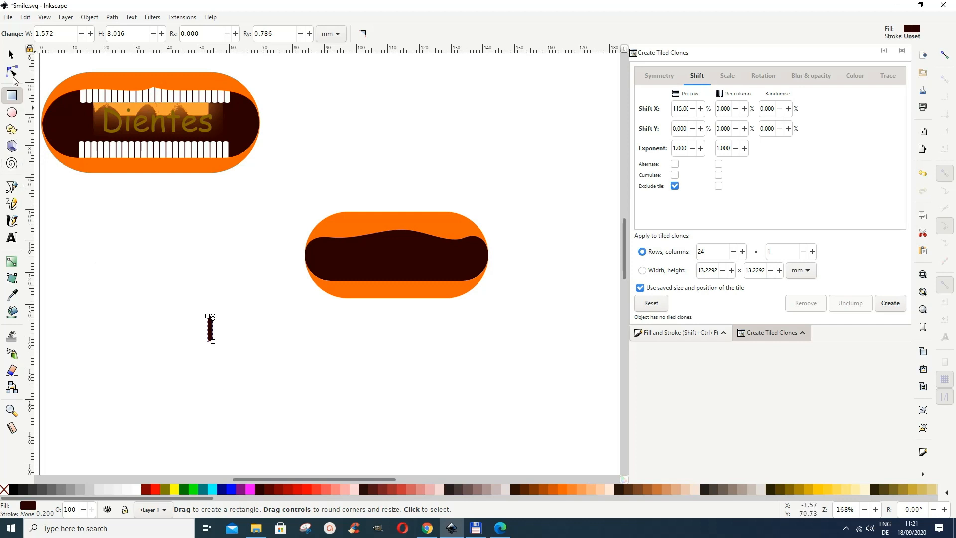
# Move the tooth onto the left part of the new mouth, overlapping the upper lip's inner edge, and fill it white.
pyautogui.click(12, 56)
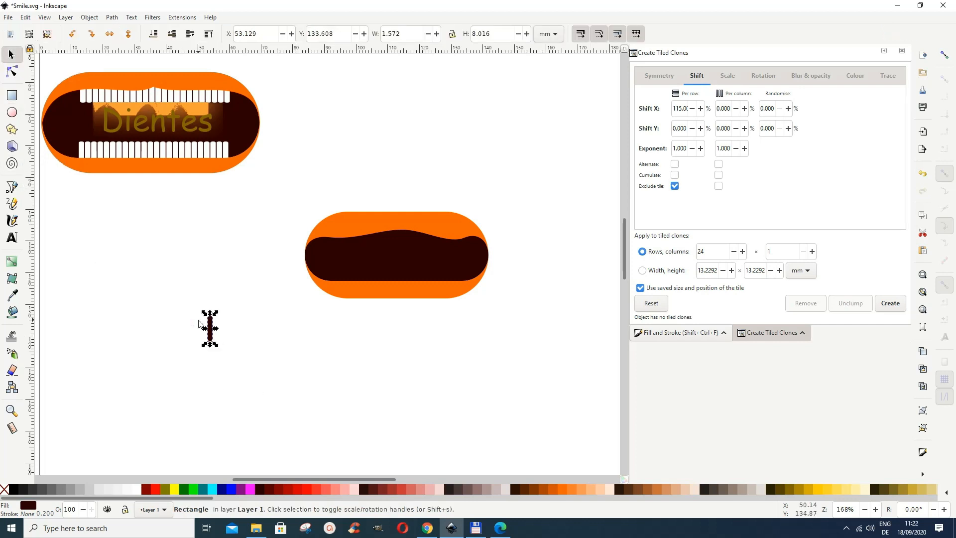
pyautogui.moveTo(210, 334); pyautogui.dragTo(347, 248)
pyautogui.moveTo(347, 249); pyautogui.dragTo(350, 250)
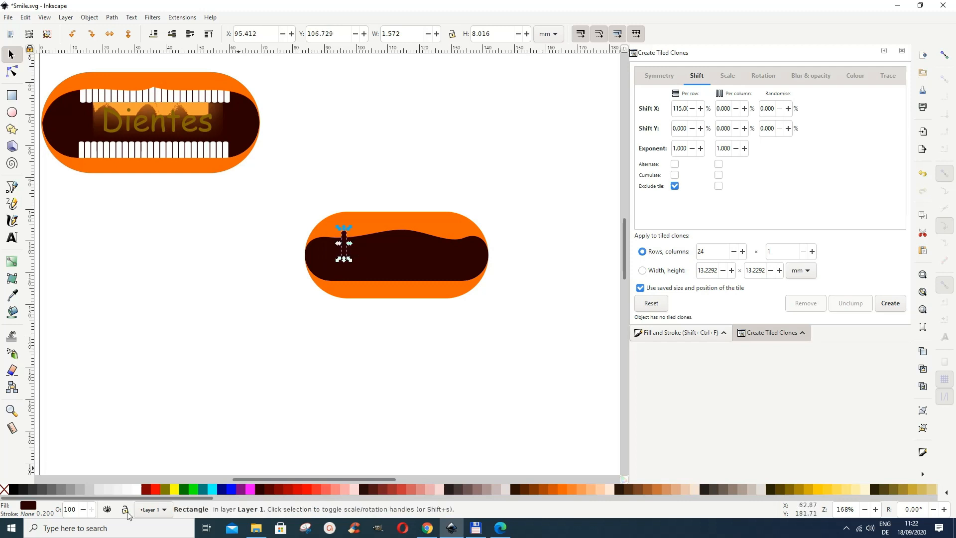
pyautogui.click(138, 492)
# Create tiled clones of the tooth in 20 rows and 1 column with a horizontal shift of 120% per row.
pyautogui.click(24, 18)
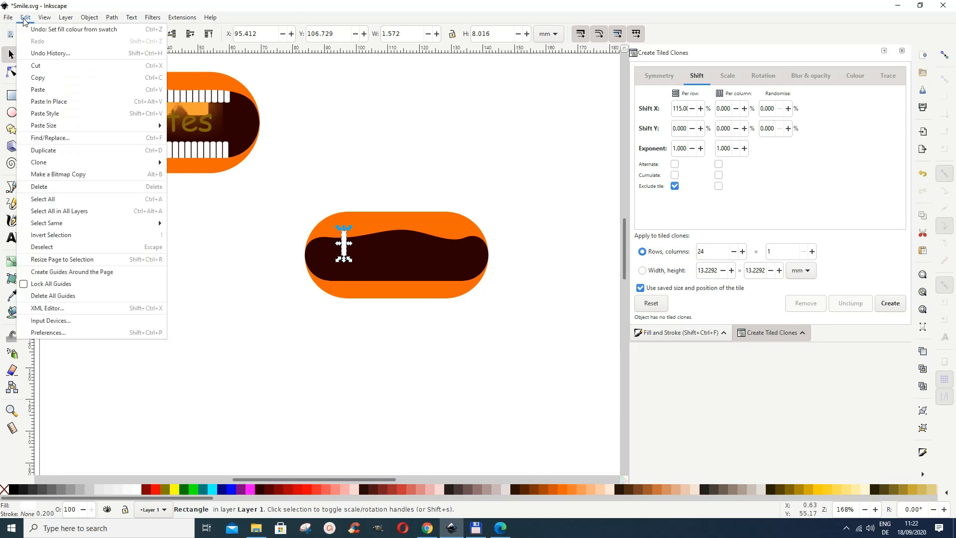
pyautogui.moveTo(148, 166)
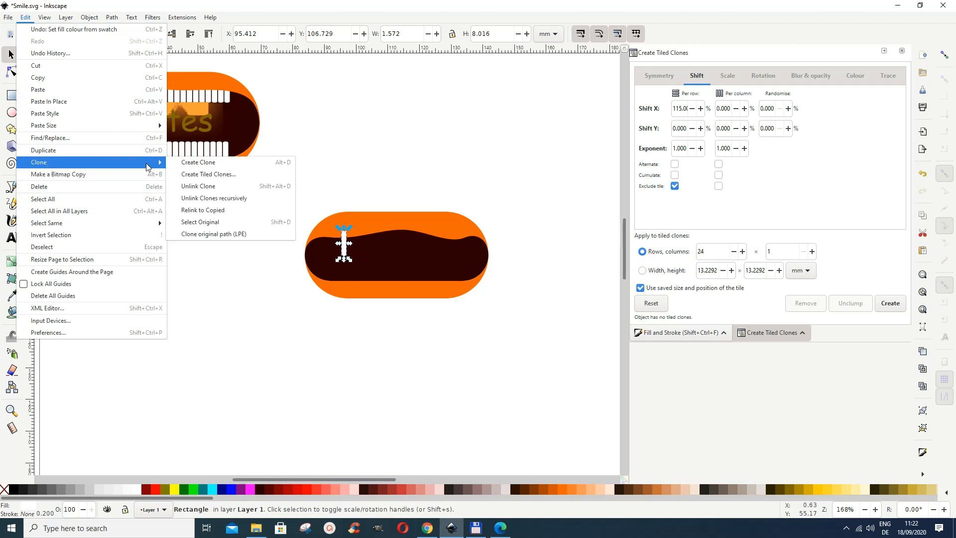
pyautogui.click(217, 177)
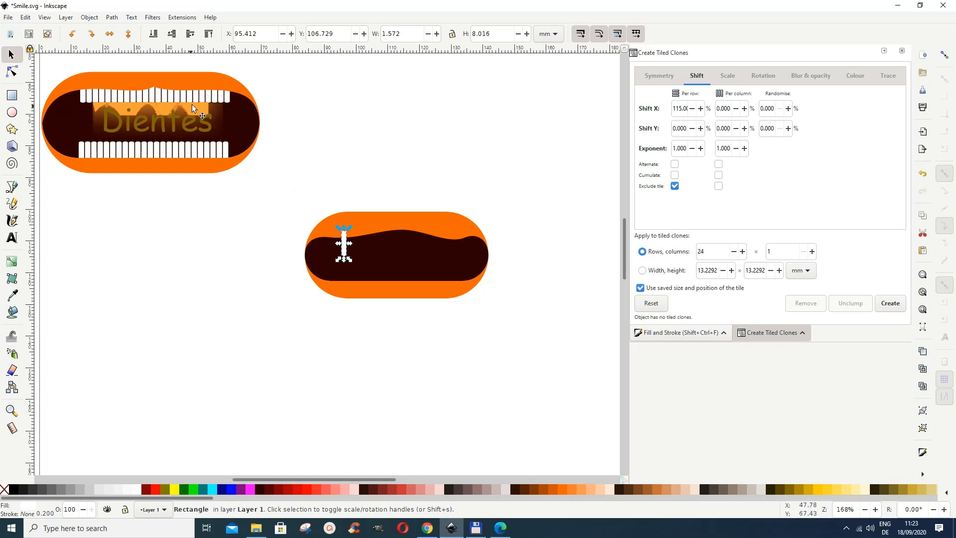
pyautogui.click(680, 109)
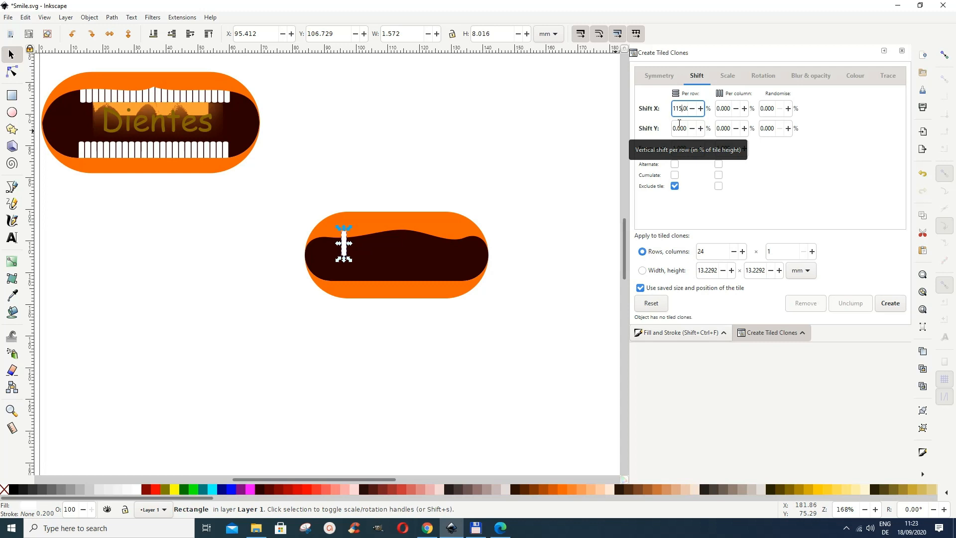
pyautogui.press('BackSpace')
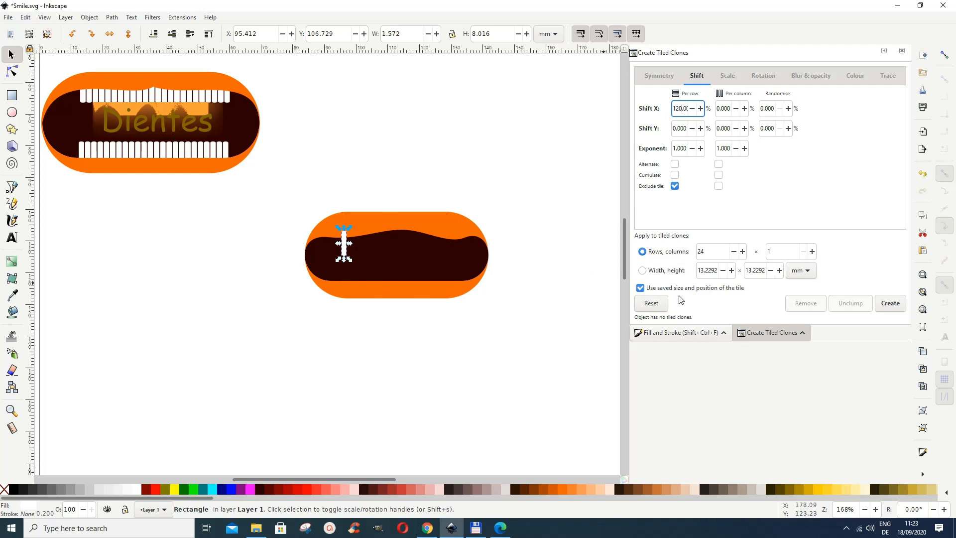
pyautogui.click(700, 252)
pyautogui.press('BackSpace')
pyautogui.click(891, 306)
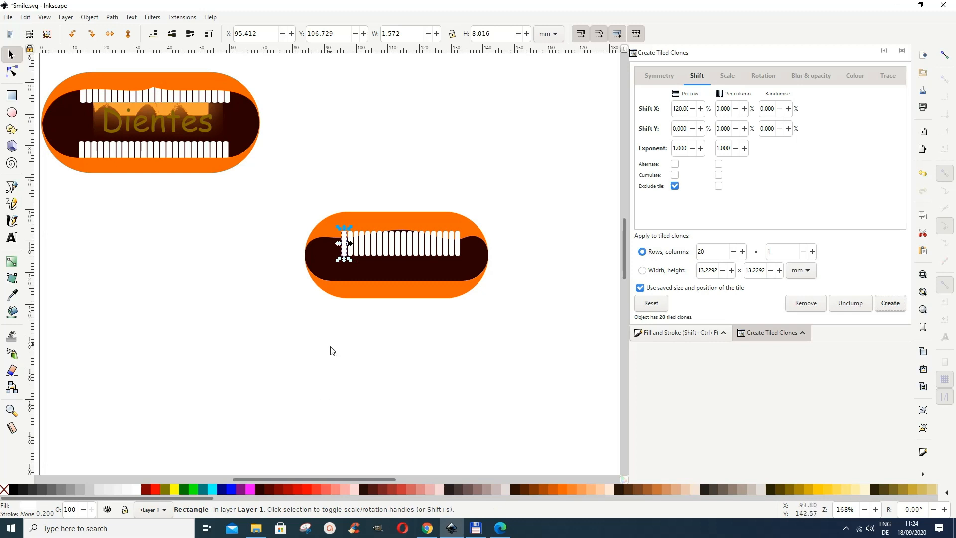
# Select all the tooth clones without the dark interior and group them.
pyautogui.click(366, 330)
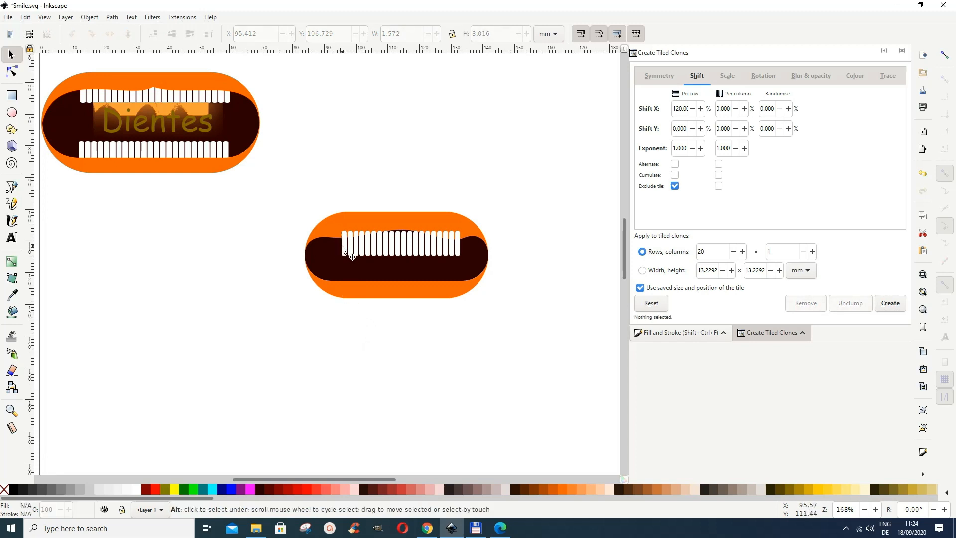
pyautogui.moveTo(342, 248); pyautogui.dragTo(367, 246)
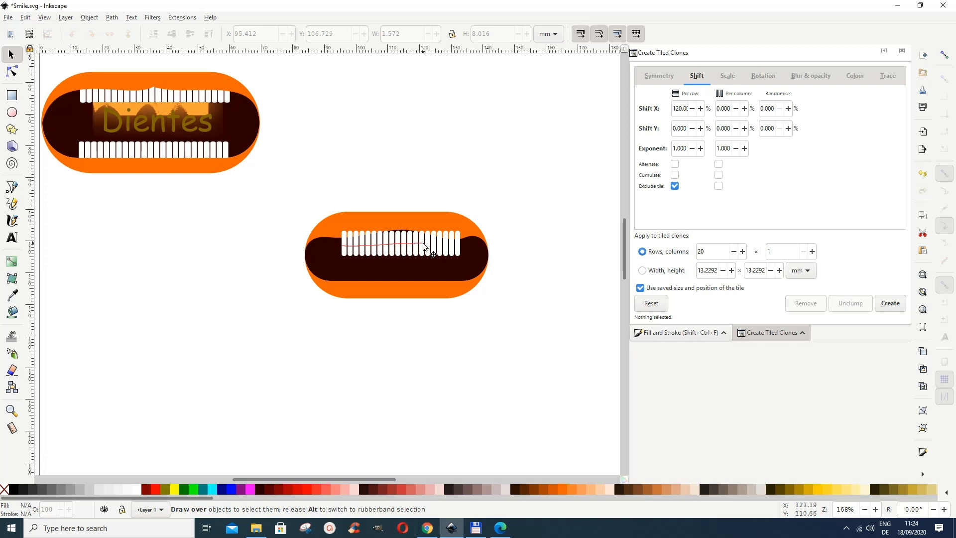
pyautogui.moveTo(447, 243); pyautogui.dragTo(458, 246)
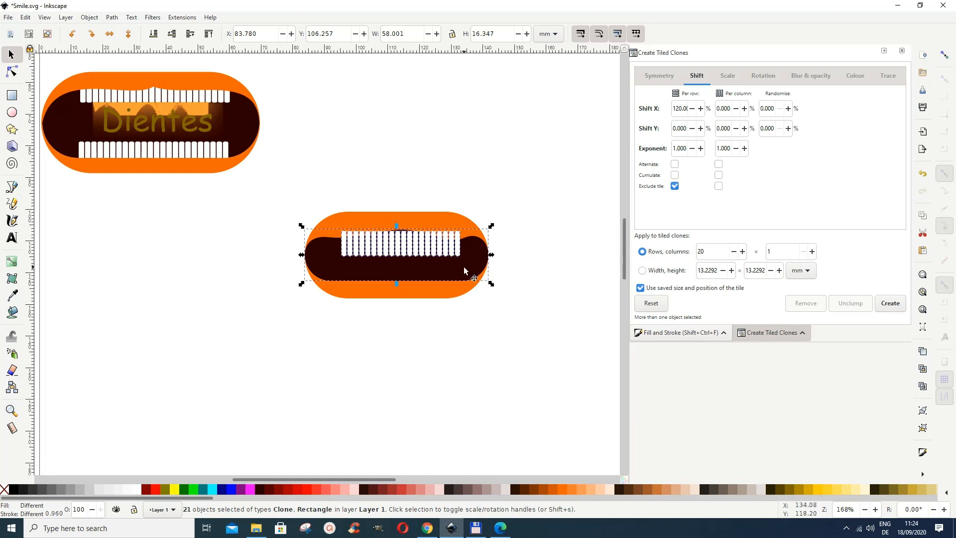
pyautogui.keyDown('shift'); pyautogui.click(465, 266); pyautogui.keyUp('shift')
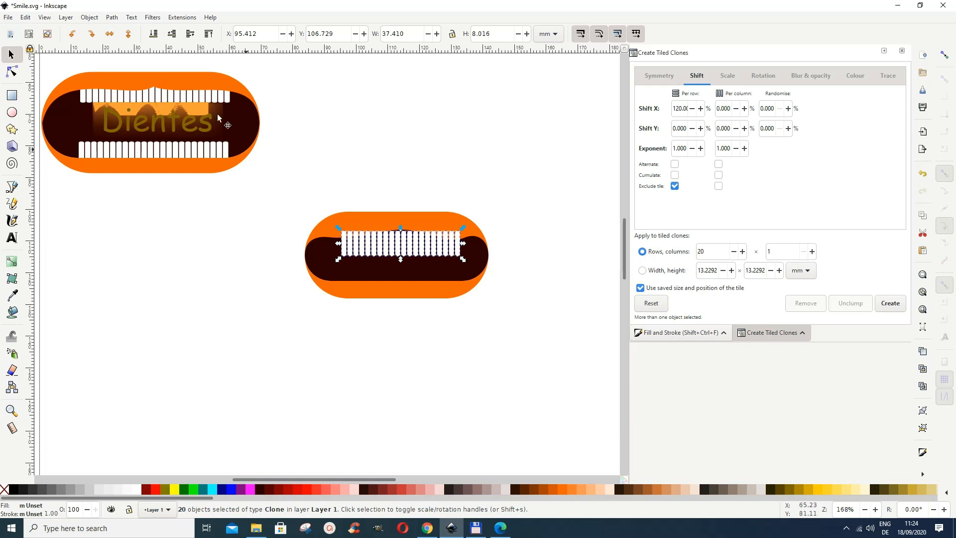
pyautogui.click(88, 18)
pyautogui.click(111, 91)
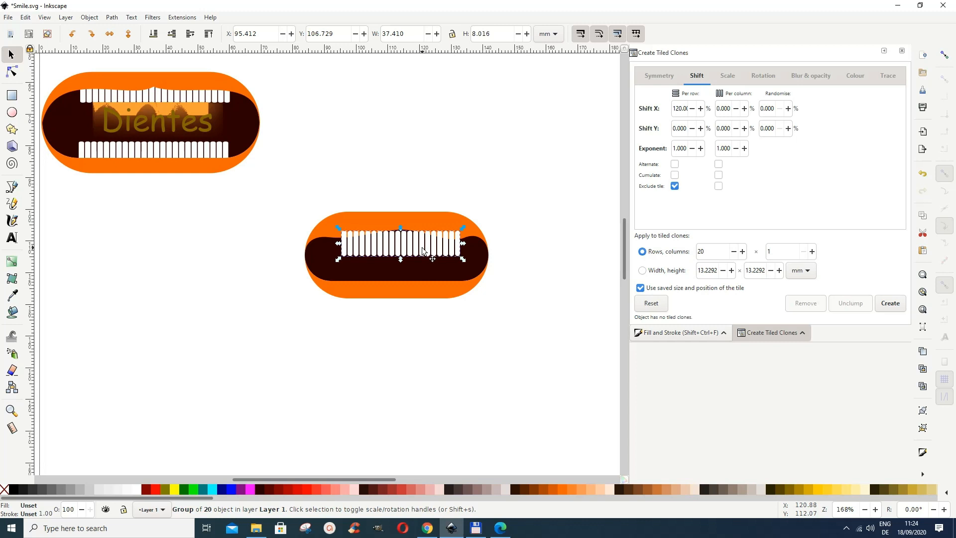
# Place a copy of the tooth group along the lower lip and squash its height to about 5 mm, ending at the lip's inner edge.
pyautogui.moveTo(423, 248); pyautogui.dragTo(420, 283)
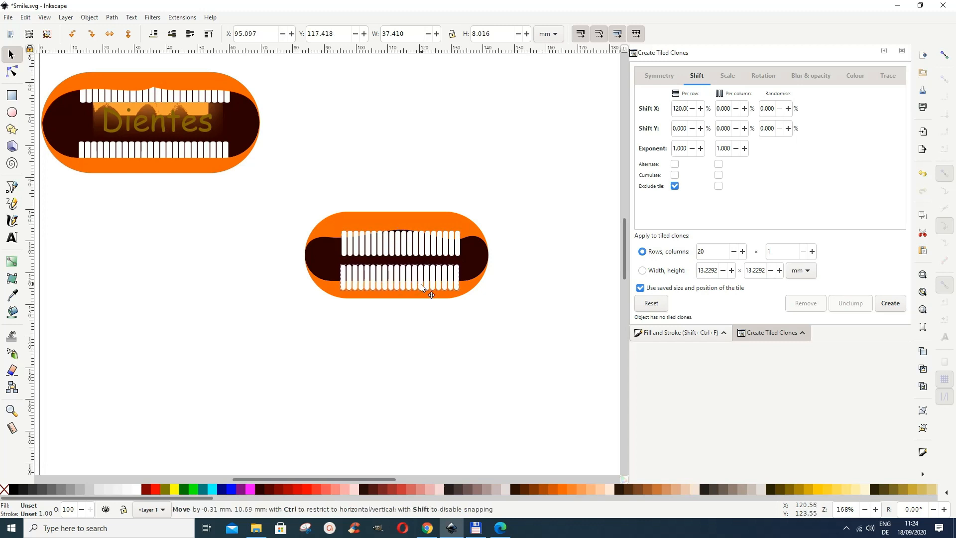
pyautogui.moveTo(421, 283); pyautogui.dragTo(420, 283)
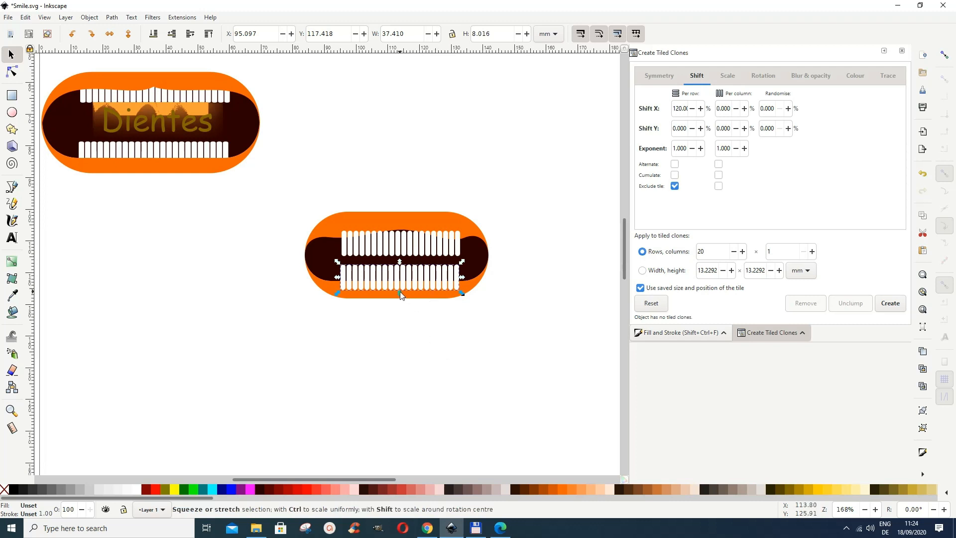
pyautogui.moveTo(400, 288); pyautogui.dragTo(402, 282)
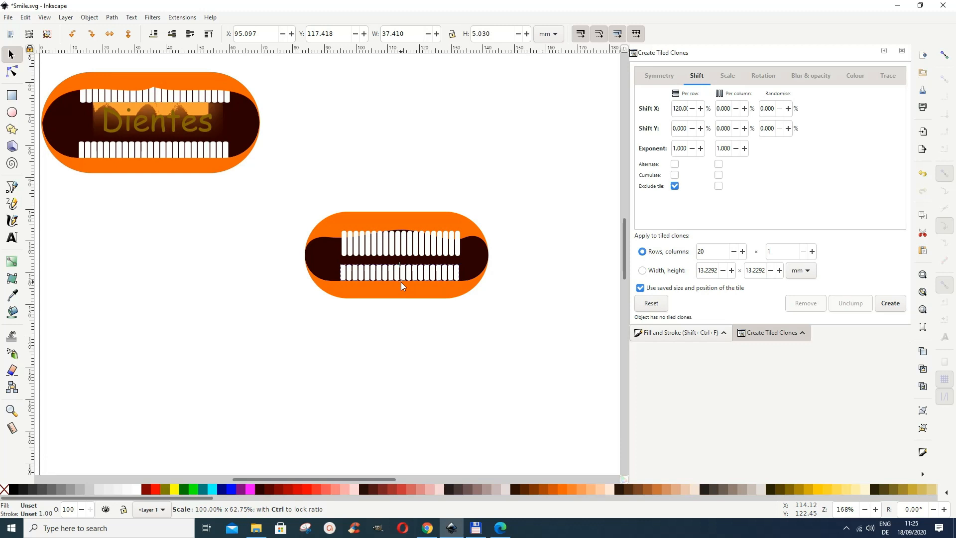
pyautogui.moveTo(401, 281); pyautogui.dragTo(402, 282)
# Shift the upper tooth row up and move the original single tooth out of the mouth onto empty canvas.
pyautogui.click(402, 238)
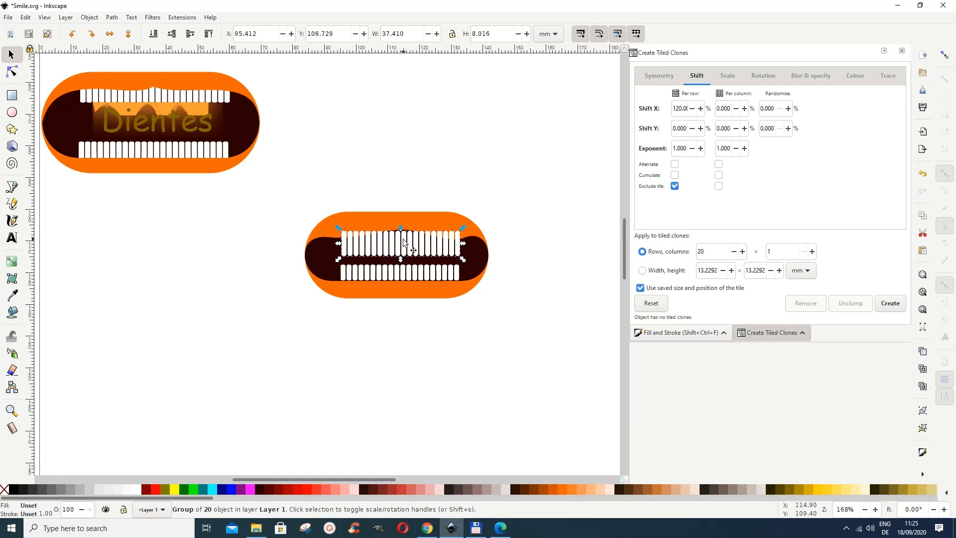
pyautogui.moveTo(402, 238); pyautogui.dragTo(407, 211)
pyautogui.click(345, 250)
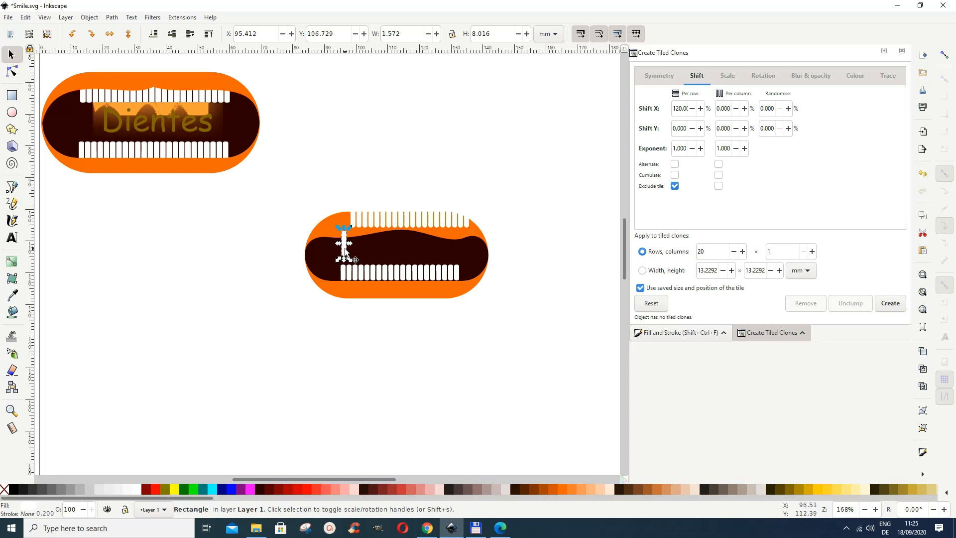
pyautogui.moveTo(345, 250); pyautogui.dragTo(163, 251)
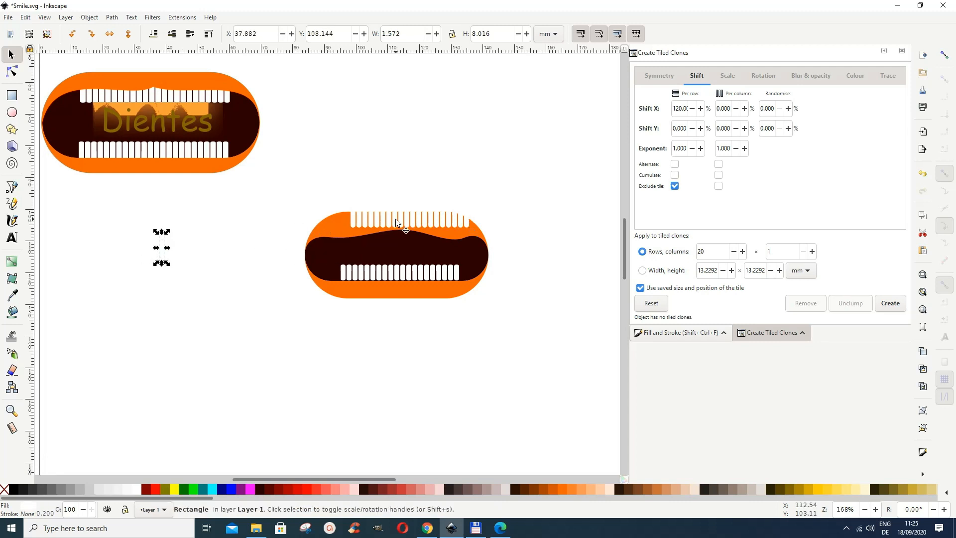
# Return the upper tooth row to the upper lip's inner edge and squash its height to about 5.5 mm.
pyautogui.moveTo(396, 218); pyautogui.dragTo(385, 246)
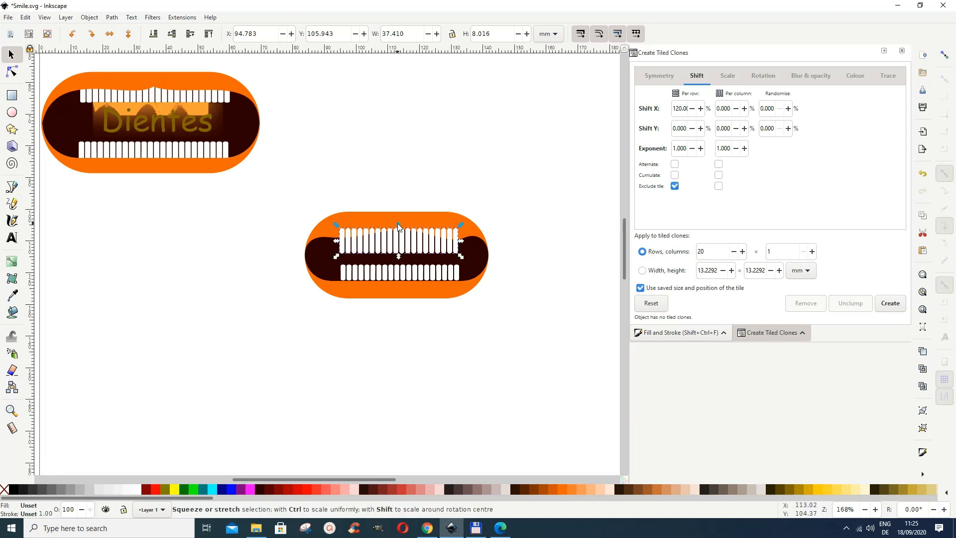
pyautogui.moveTo(401, 237); pyautogui.dragTo(402, 228)
pyautogui.click(403, 239)
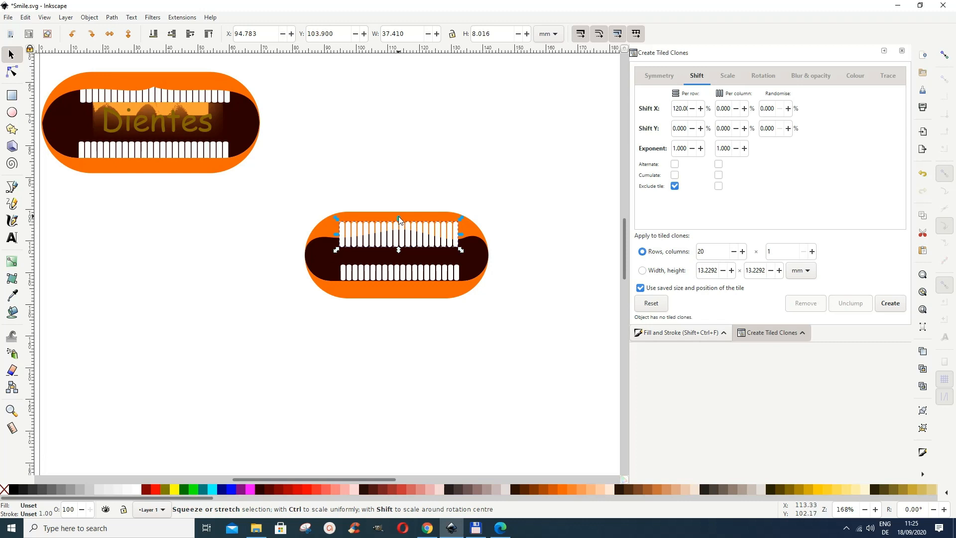
pyautogui.moveTo(399, 219); pyautogui.dragTo(399, 227)
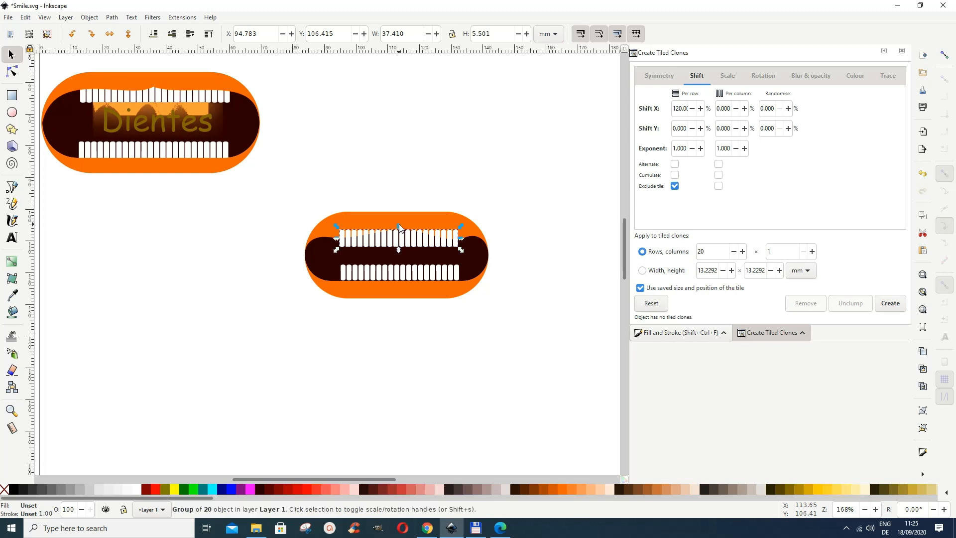
# Lower the upper tooth row behind the orange lips so the lip's wavy edge covers the tooth tops.
pyautogui.click(403, 244)
pyautogui.click(173, 37)
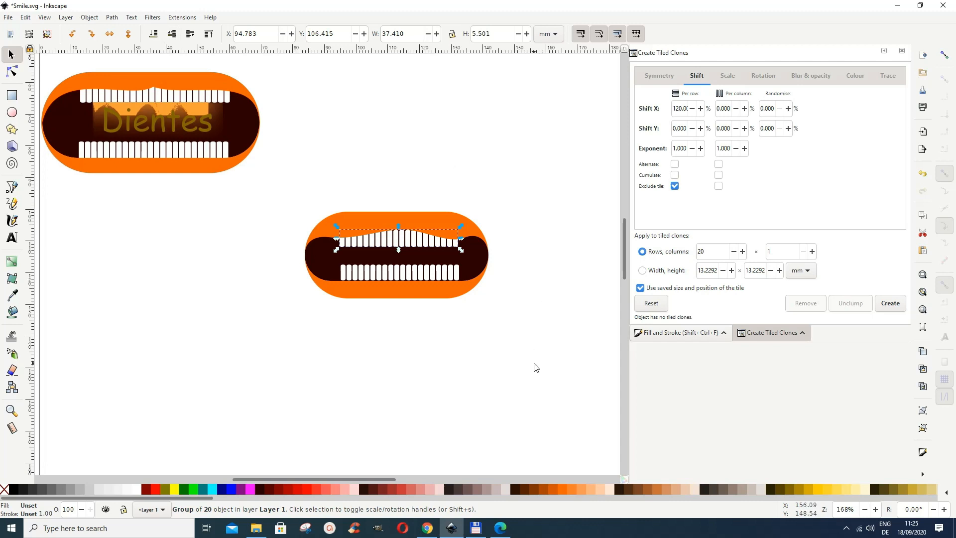
pyautogui.press('Escape')
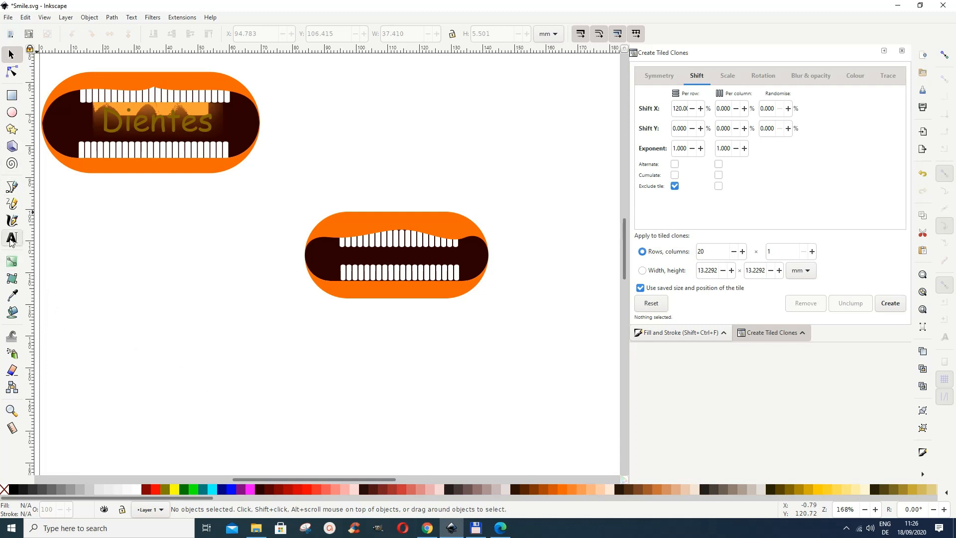
# Add the text "Dientes" in 16 pt Comic Sans MS and move it between the new mouth's two tooth rows.
pyautogui.click(11, 239)
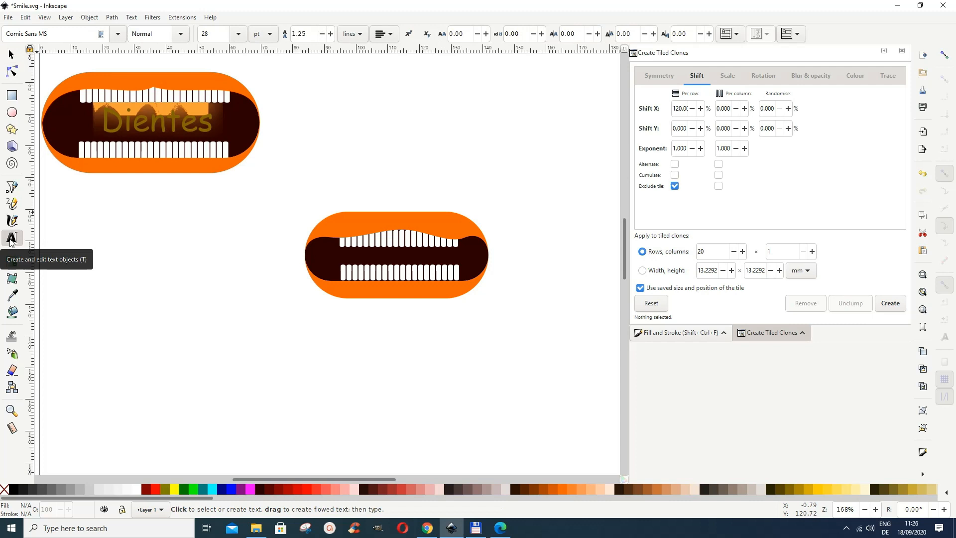
pyautogui.click(326, 337)
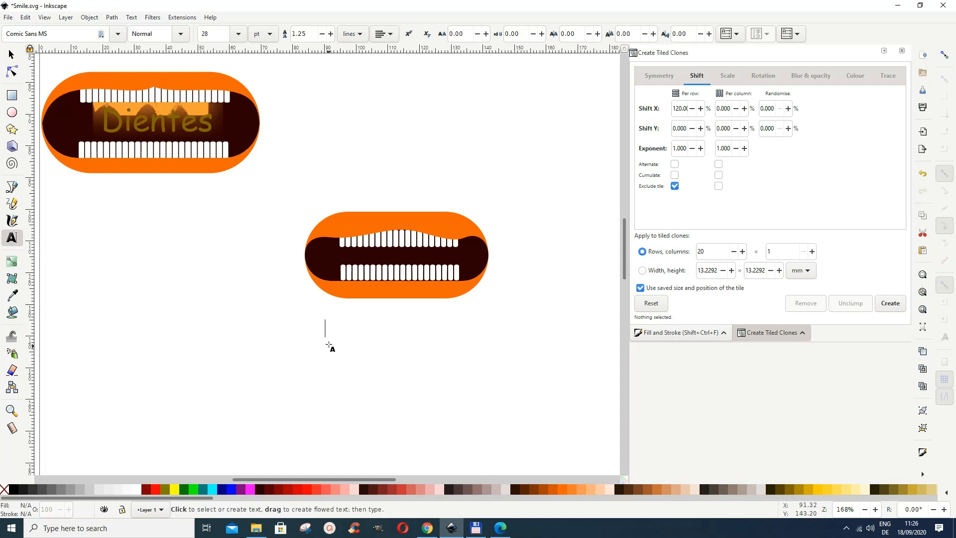
pyautogui.write('Dientes')
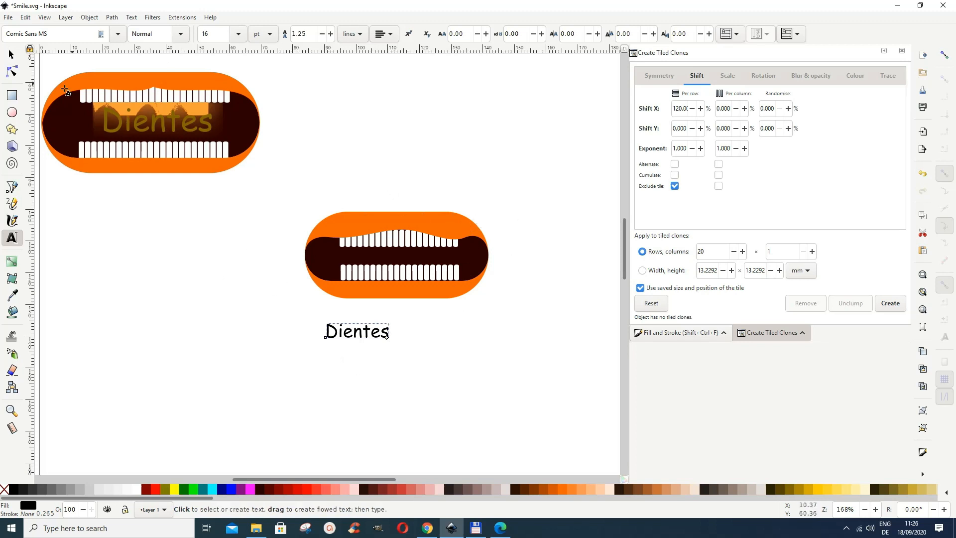
pyautogui.click(11, 53)
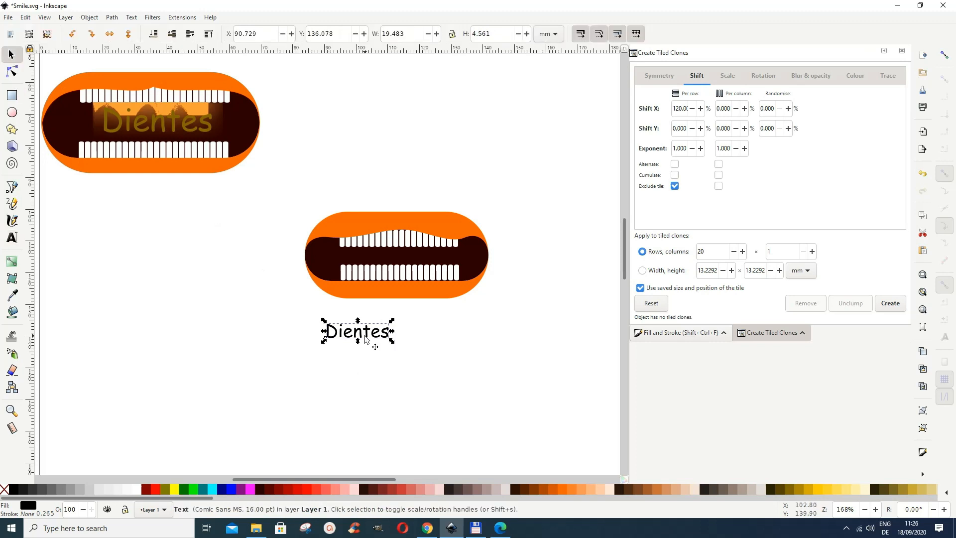
pyautogui.moveTo(369, 328); pyautogui.dragTo(409, 256)
pyautogui.click(458, 392)
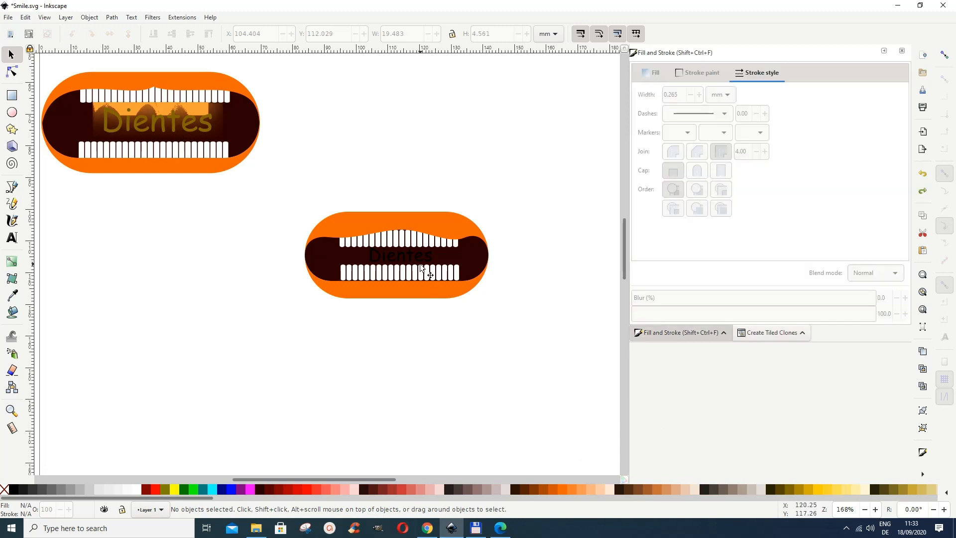
# Fill the new mouth's "Dientes" text dark gold and apply the Fire protrusion filter to it.
pyautogui.click(421, 260)
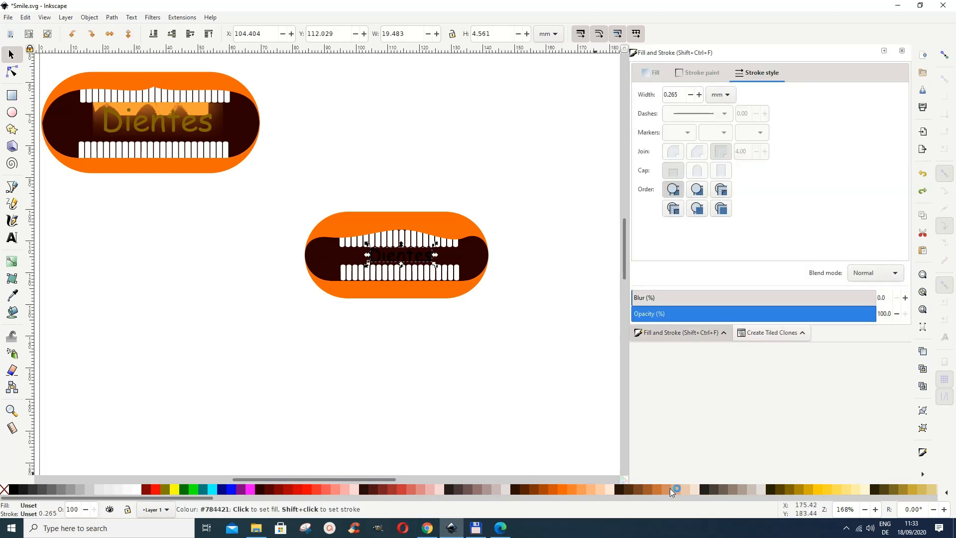
pyautogui.click(791, 489)
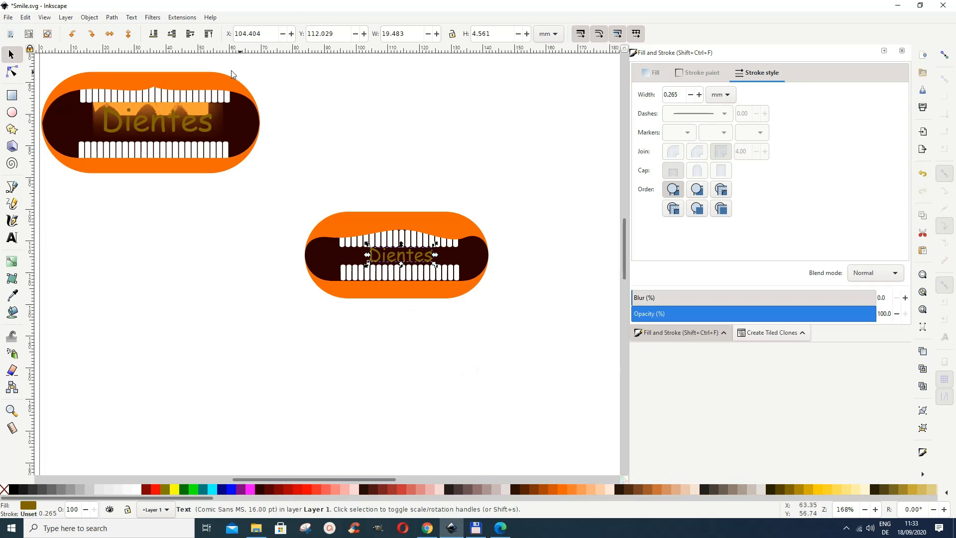
pyautogui.click(155, 19)
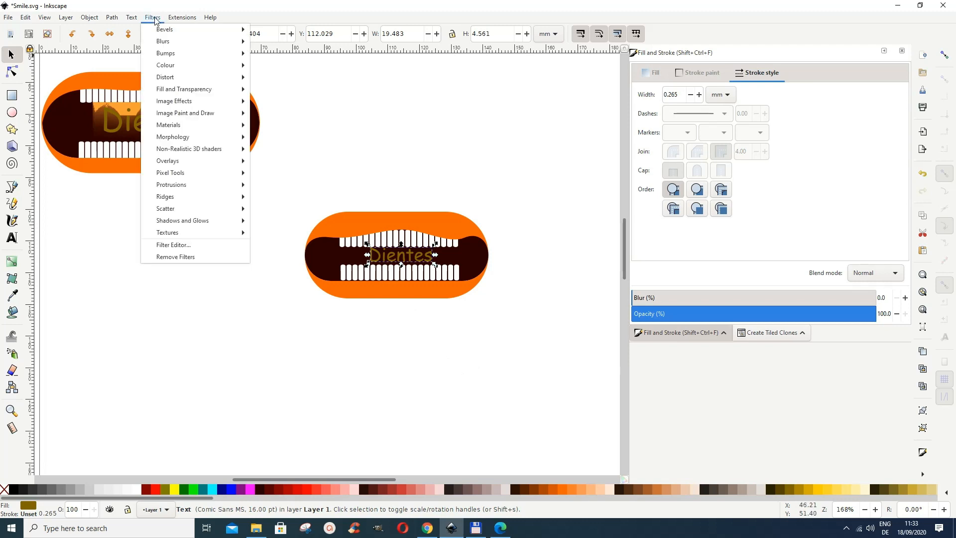
pyautogui.moveTo(171, 187)
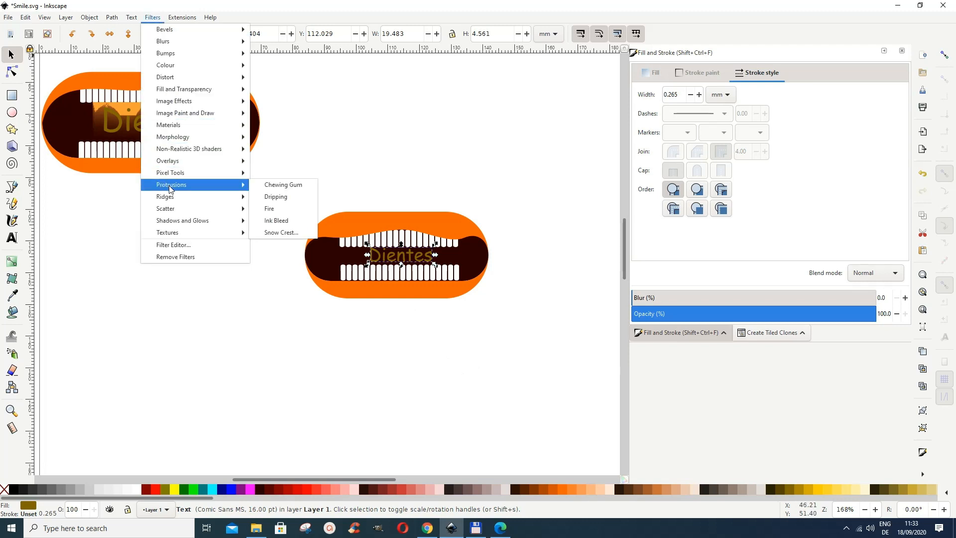
pyautogui.click(272, 209)
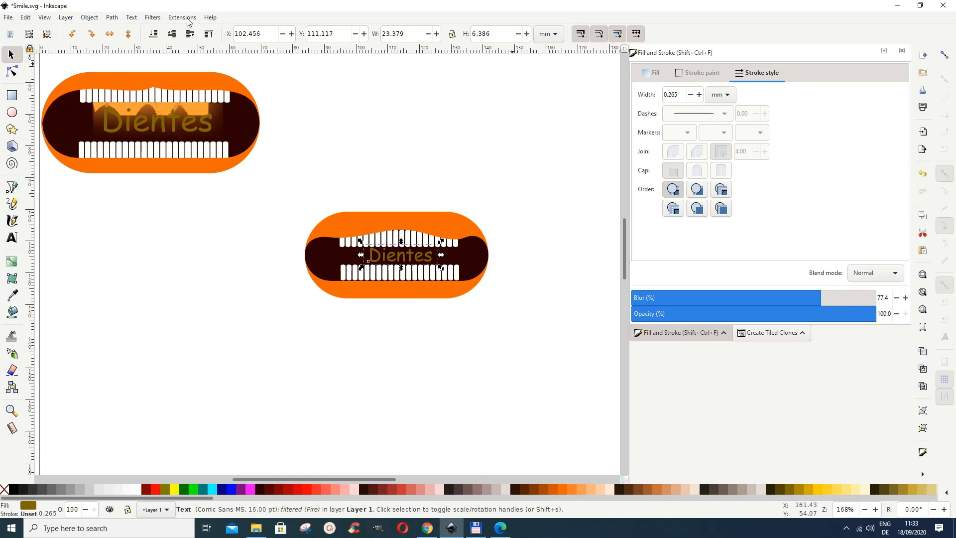
# Set the blend mode of the filtered "Dientes" text to Lighten.
pyautogui.click(90, 17)
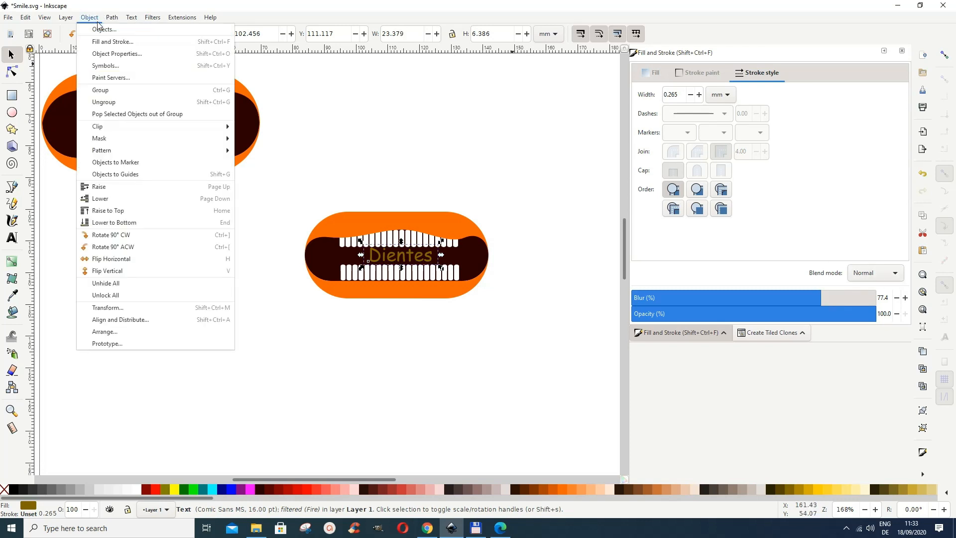
pyautogui.click(99, 42)
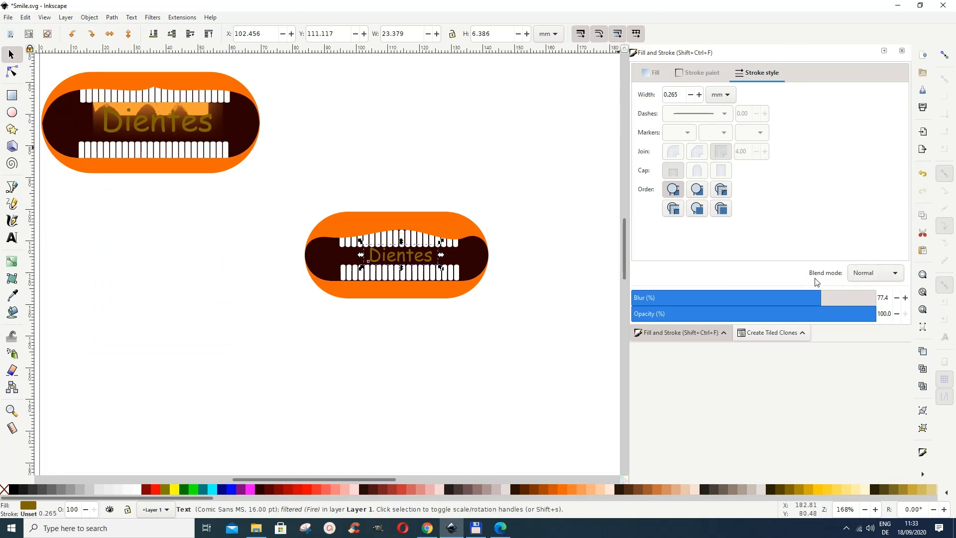
pyautogui.click(896, 274)
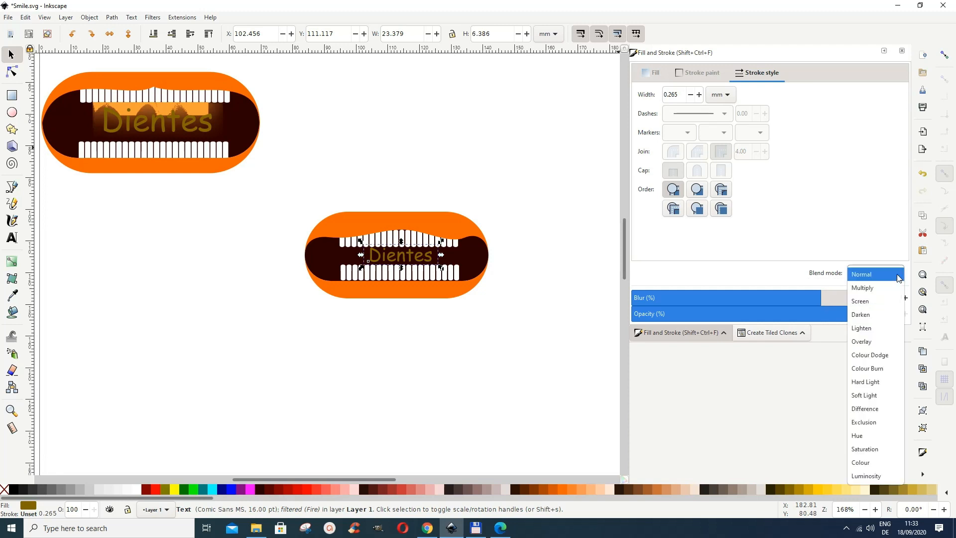
pyautogui.click(869, 330)
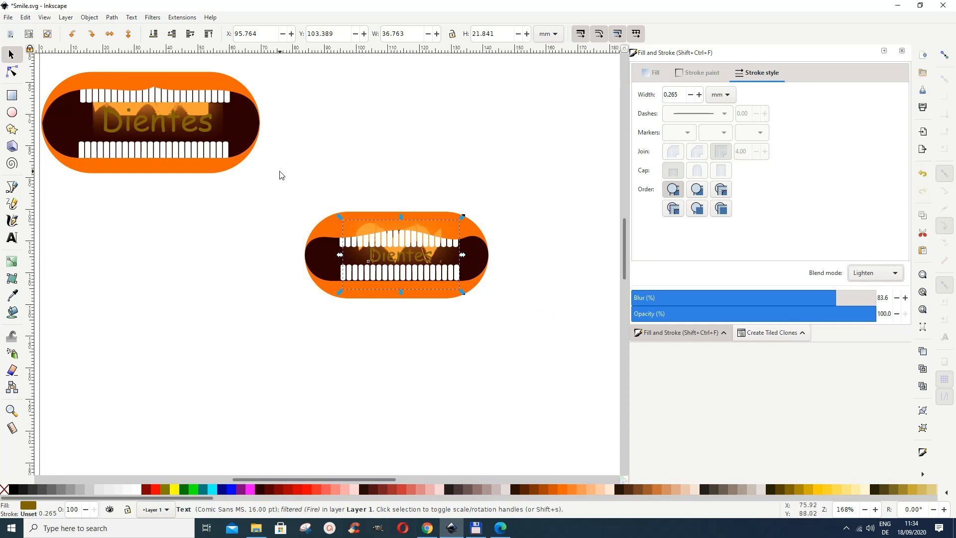
# Lower the burning text to the bottom and raise it one level, placing it behind the lips and teeth but above the dark interior.
pyautogui.click(175, 34)
pyautogui.click(154, 35)
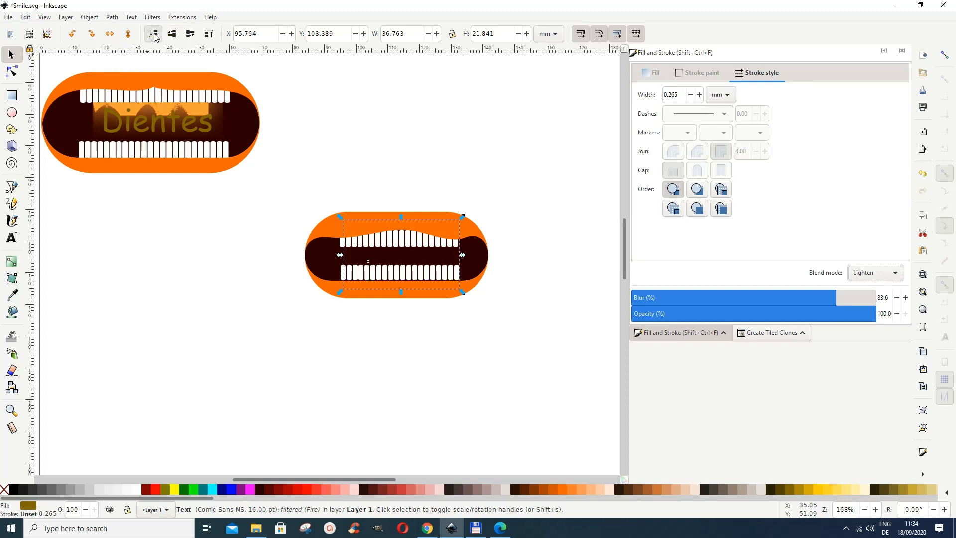
pyautogui.click(191, 35)
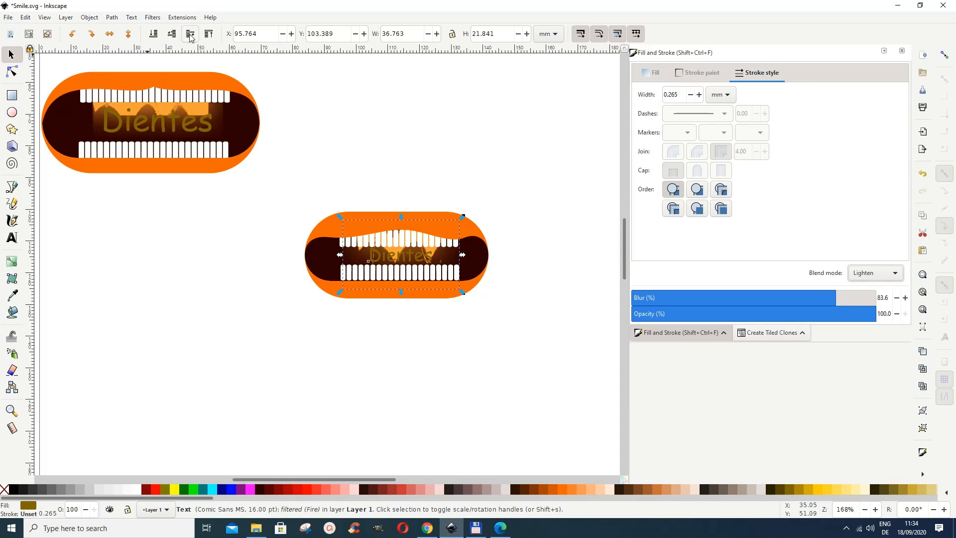
pyautogui.click(474, 350)
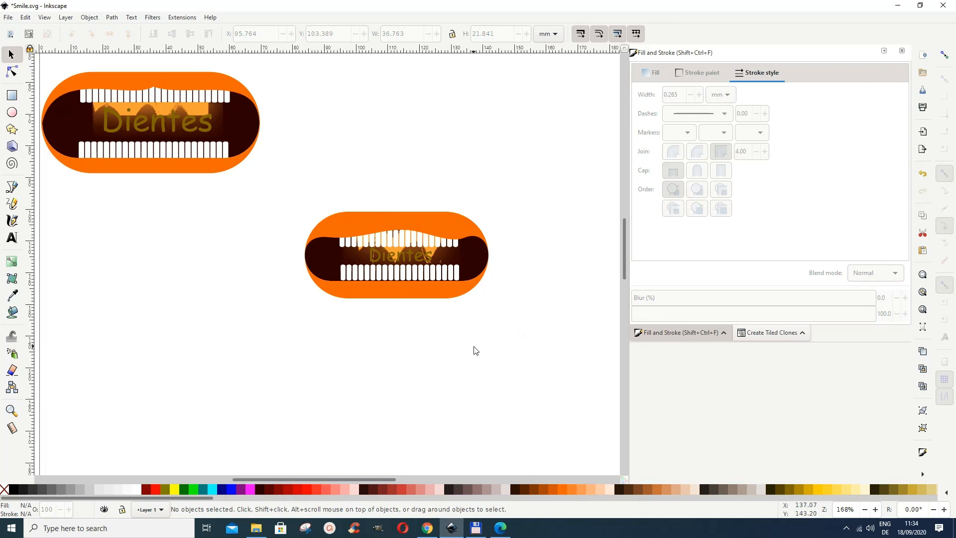